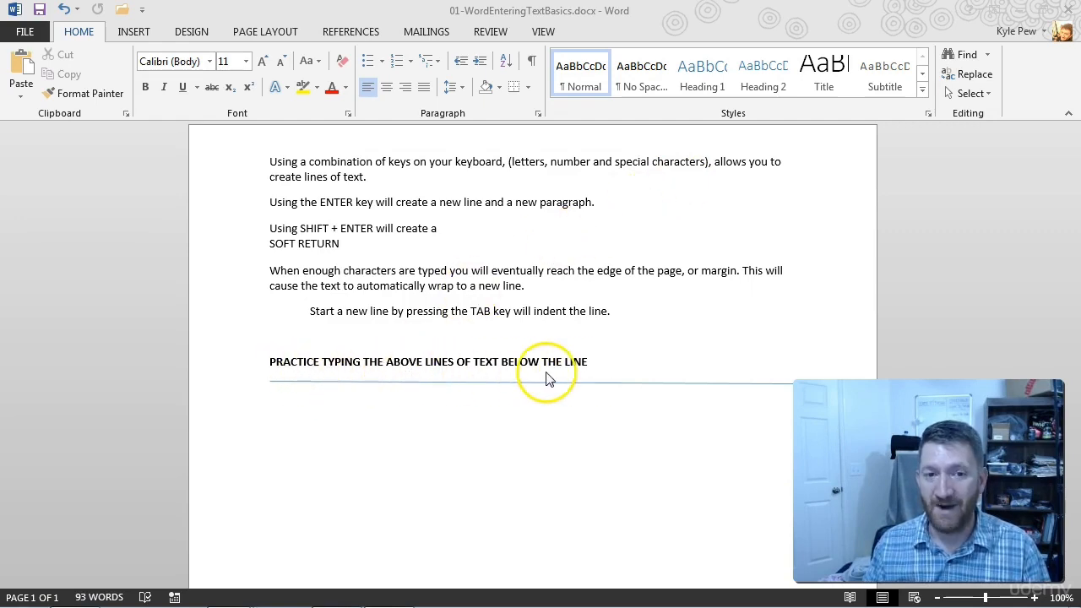
# Step: Enter the text "Using a combination of keys on your keyboard, 123456, @$." beneath the practice heading's divider line
pyautogui.click(353, 411)
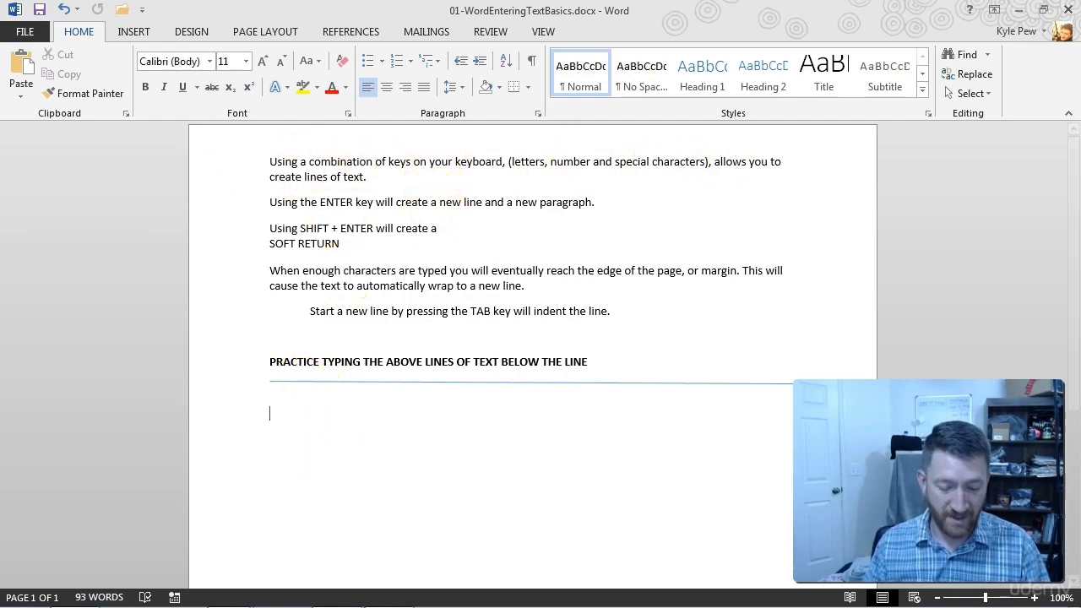
pyautogui.write('Usi')
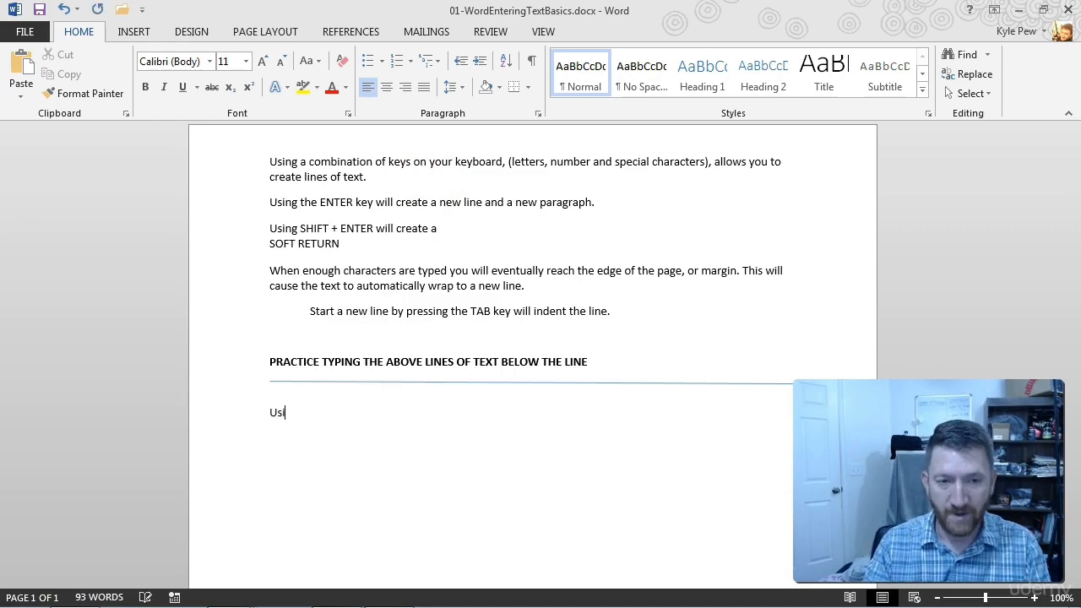
pyautogui.write('ng a combinat')
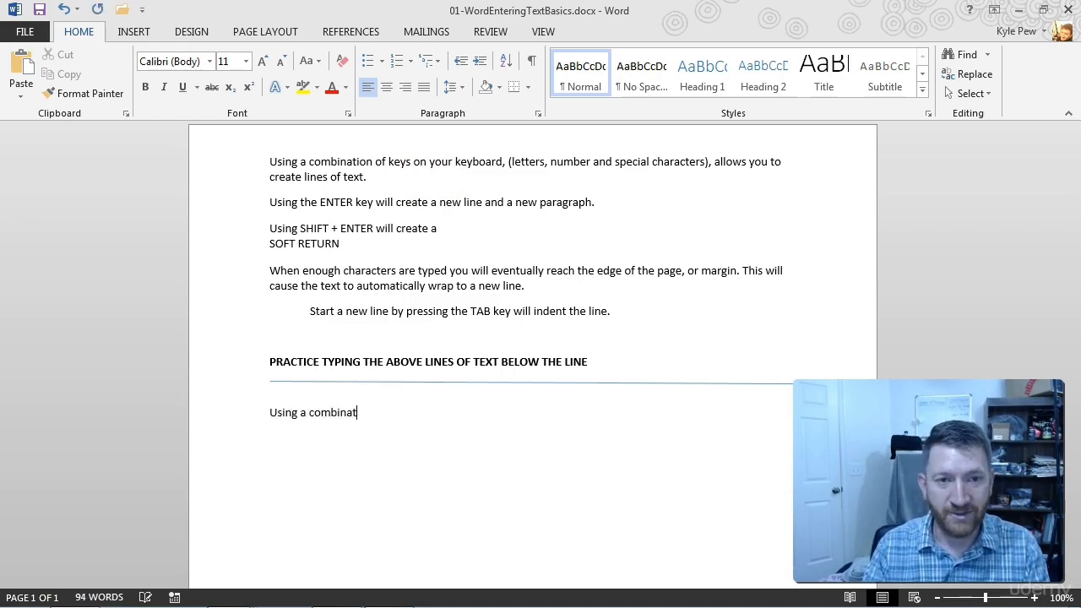
pyautogui.write('ion of keys on ')
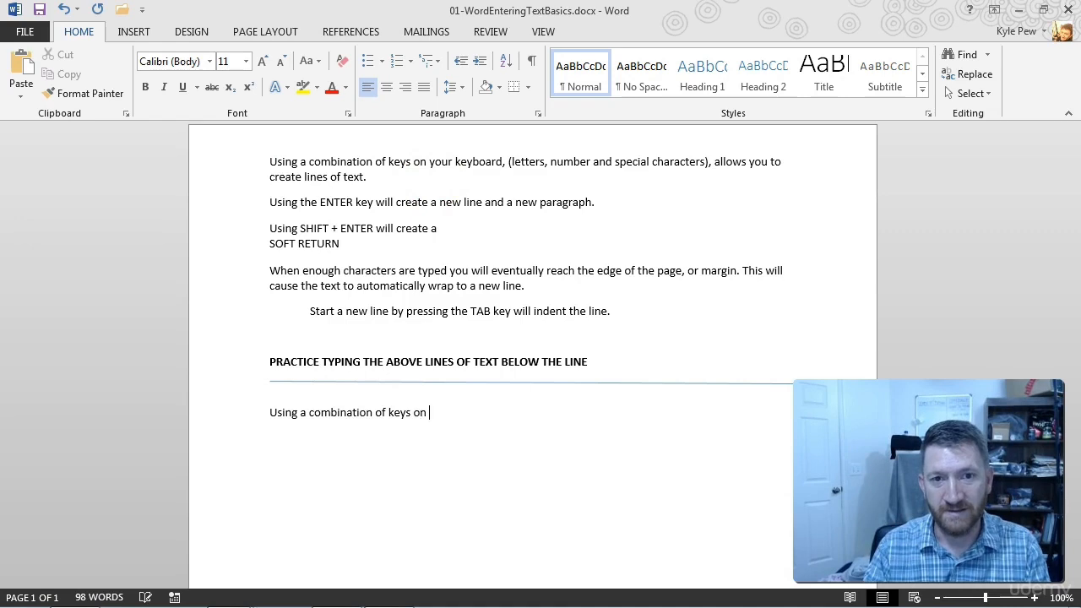
pyautogui.write('your keyboard, ')
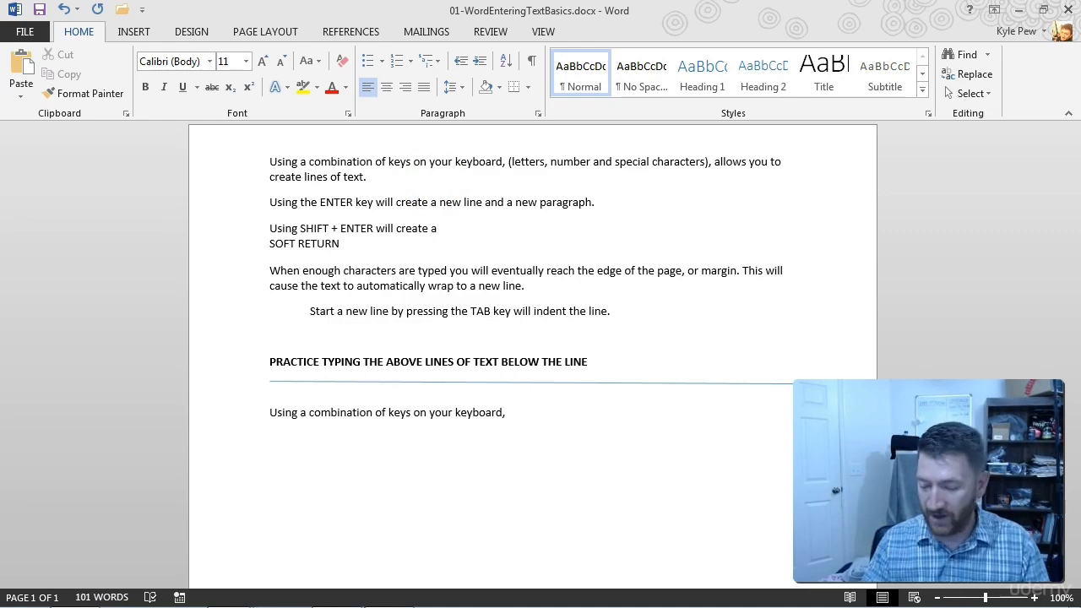
pyautogui.write('123456')
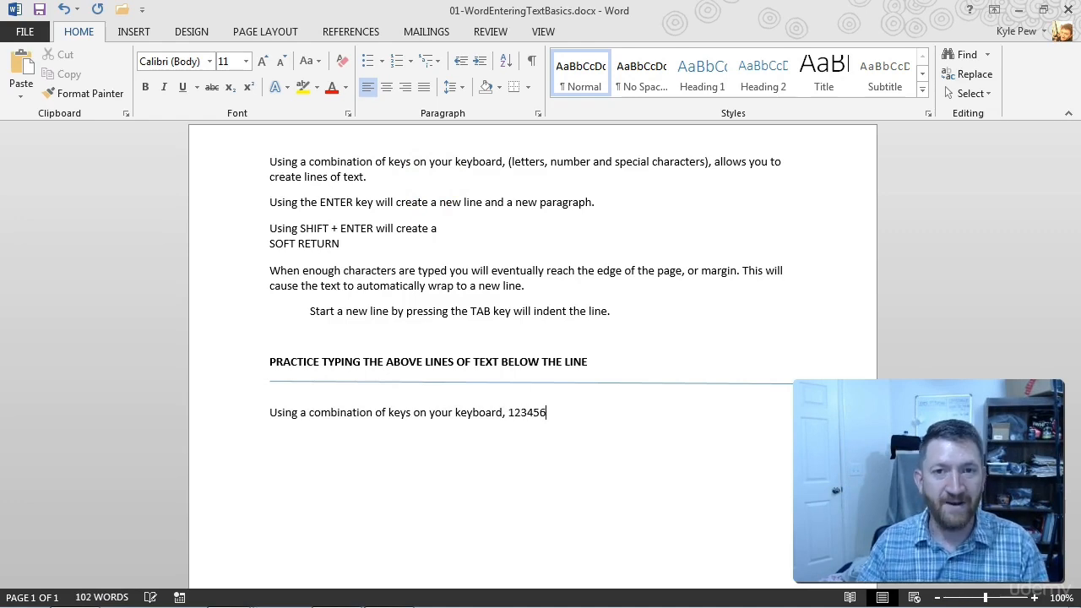
pyautogui.write(', ')
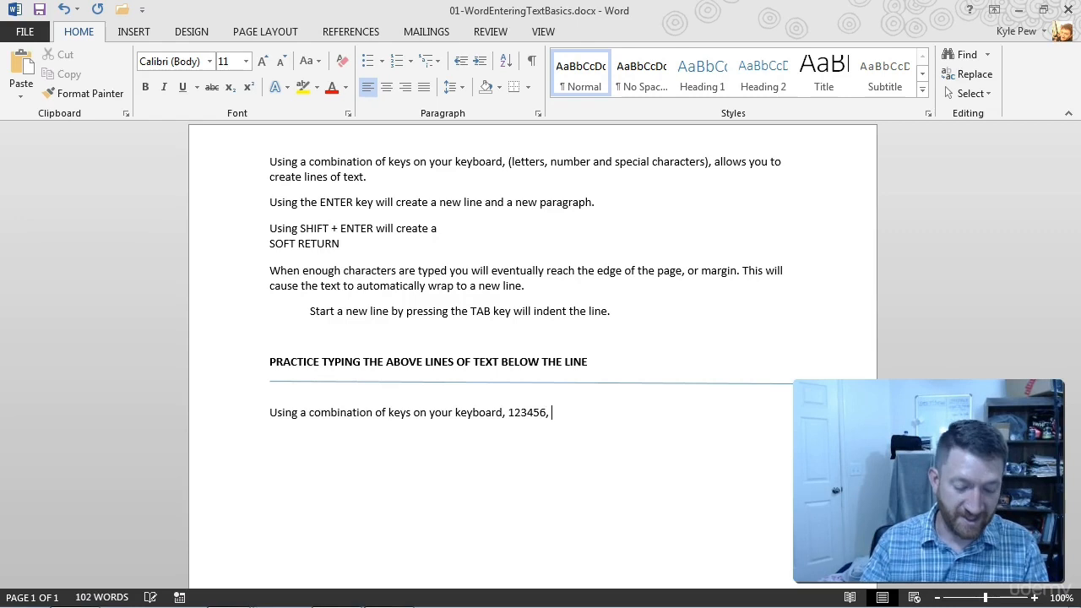
pyautogui.write('@')
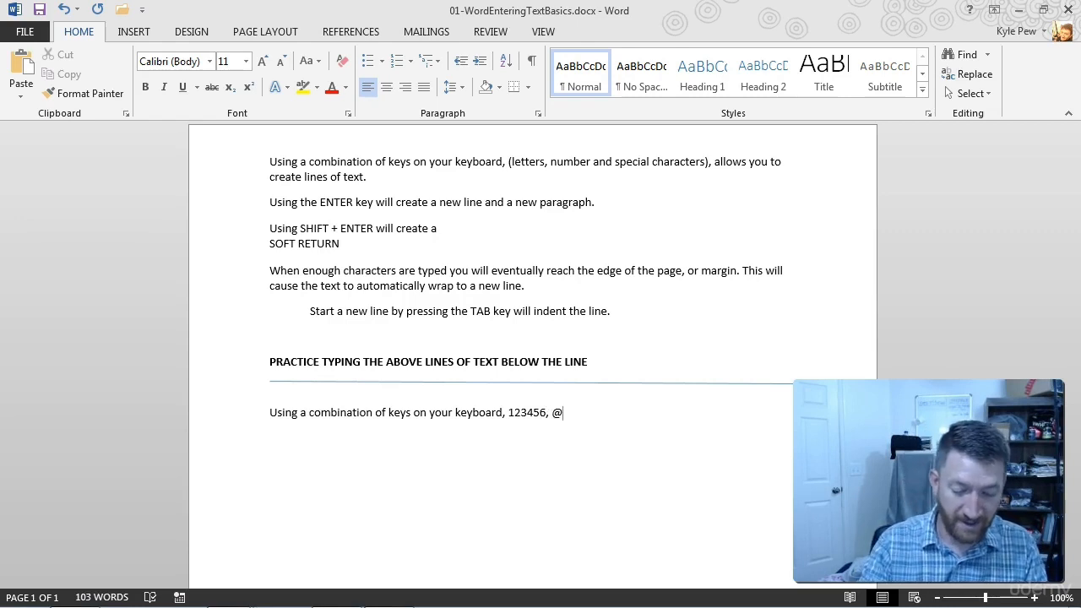
pyautogui.write('$.')
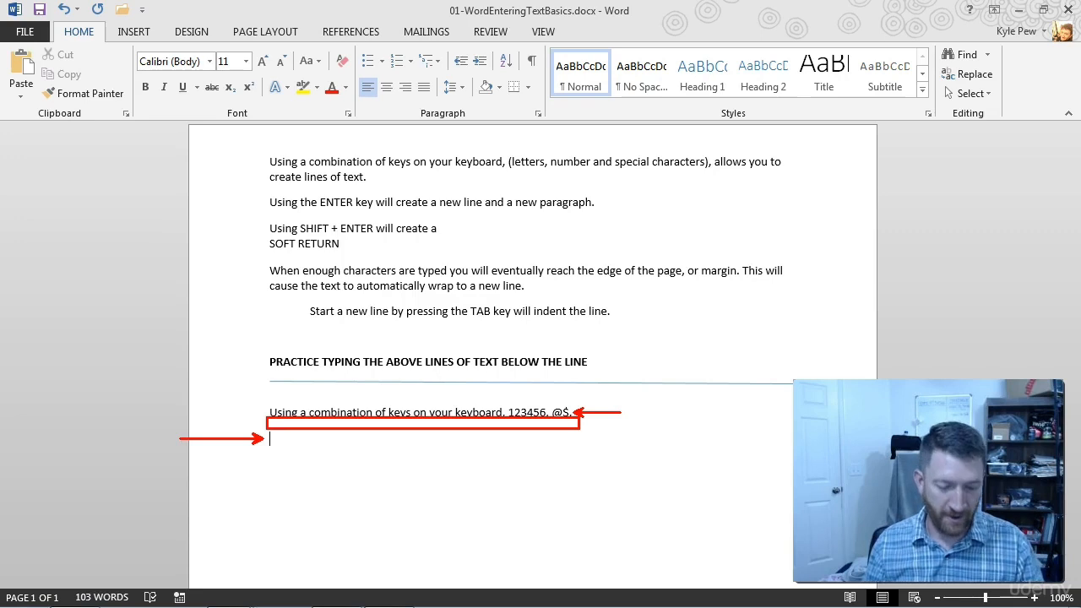
# Step: Add a new paragraph below the first practice line reading "Using the ENTER key will create a new line."
pyautogui.press('Return')
pyautogui.write('U')
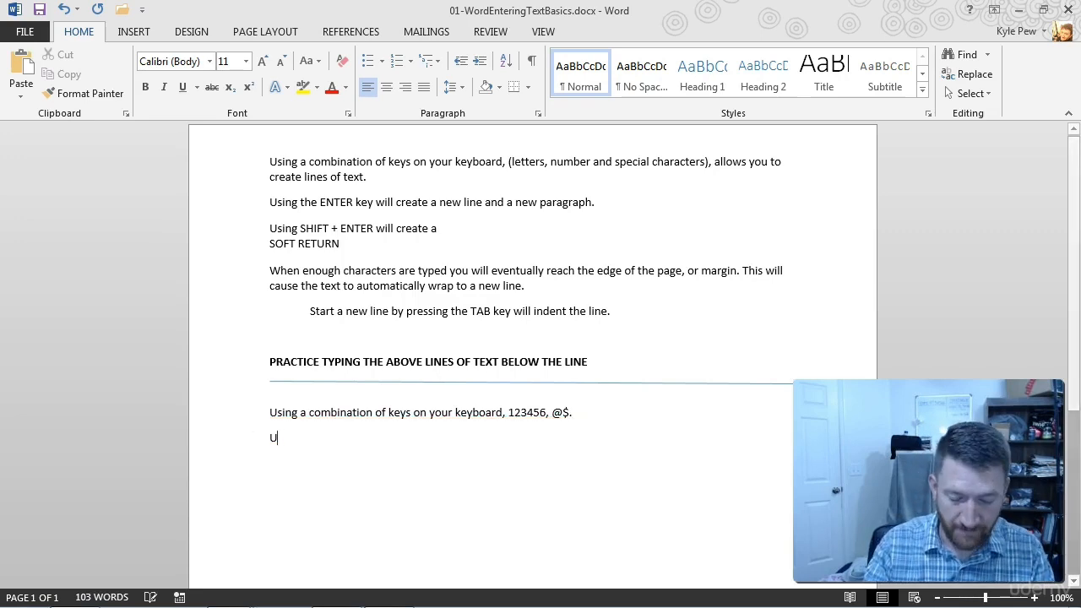
pyautogui.write('sing the ENTE')
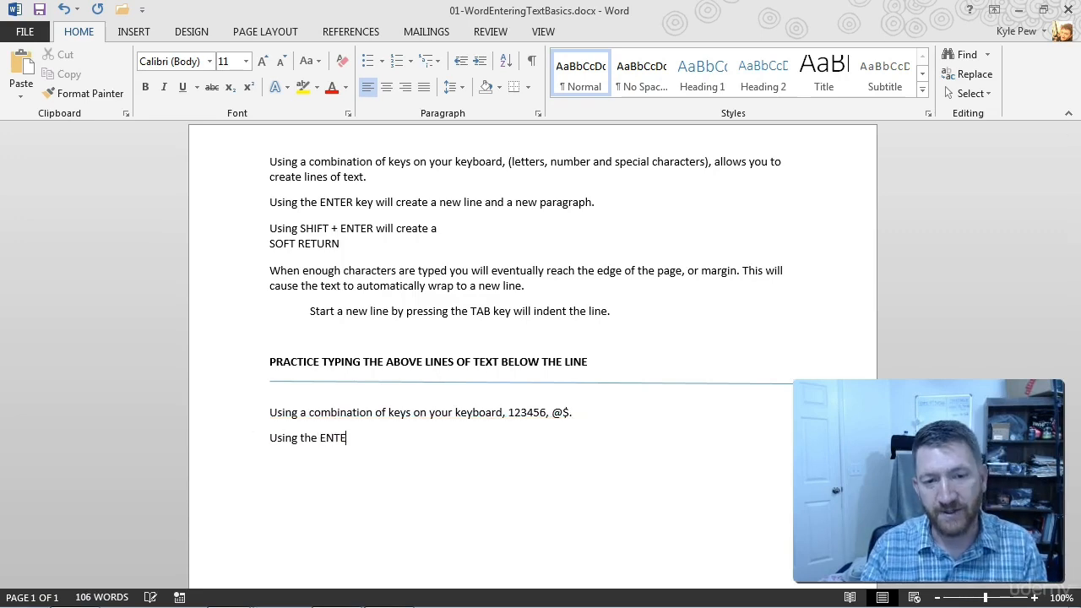
pyautogui.write('R key will create a ')
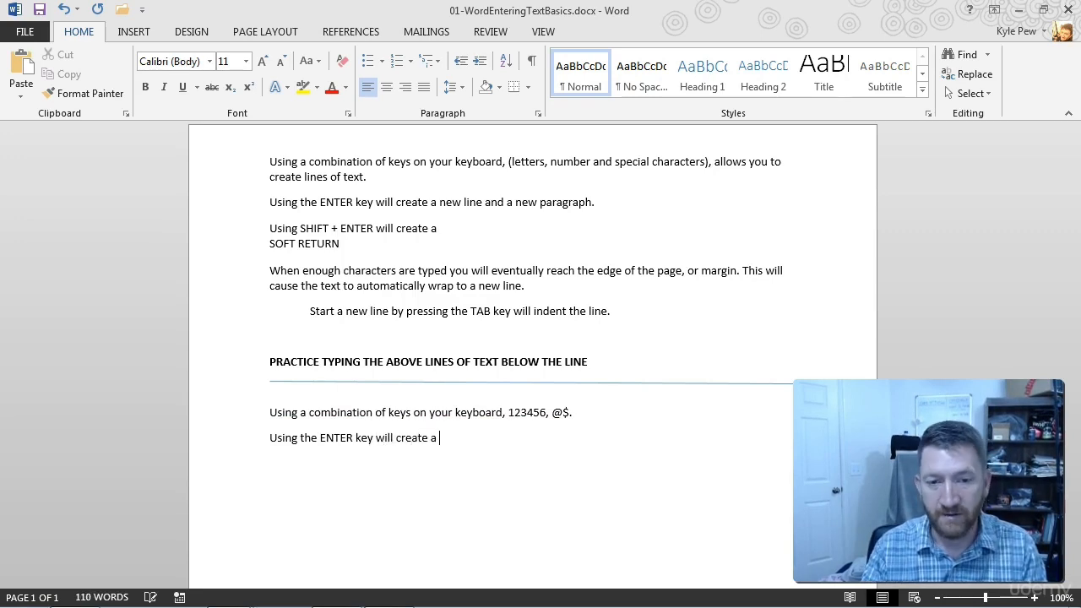
pyautogui.write('new line')
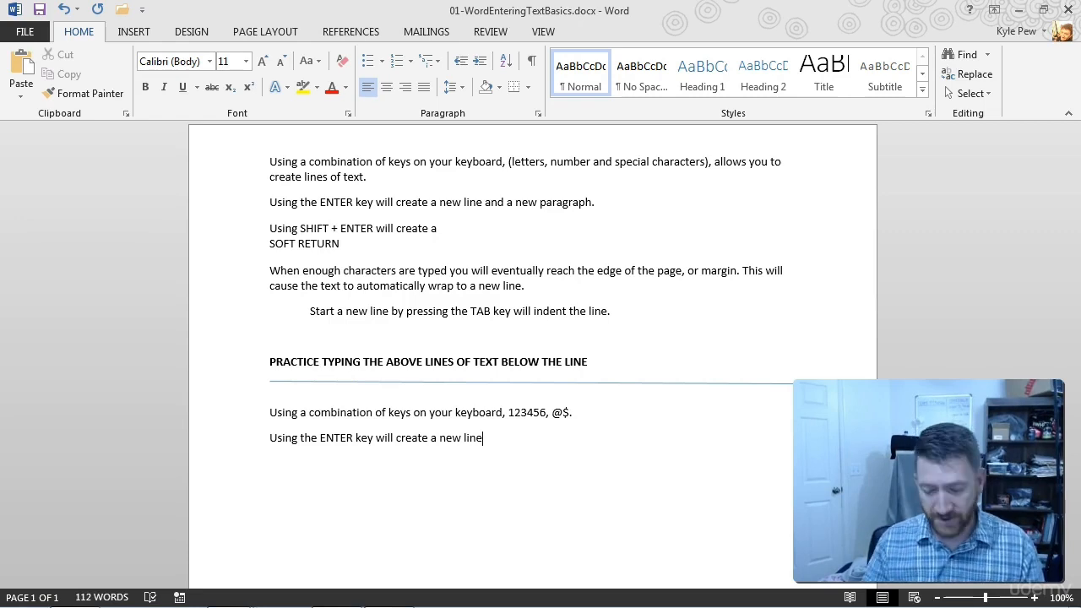
pyautogui.write('.')
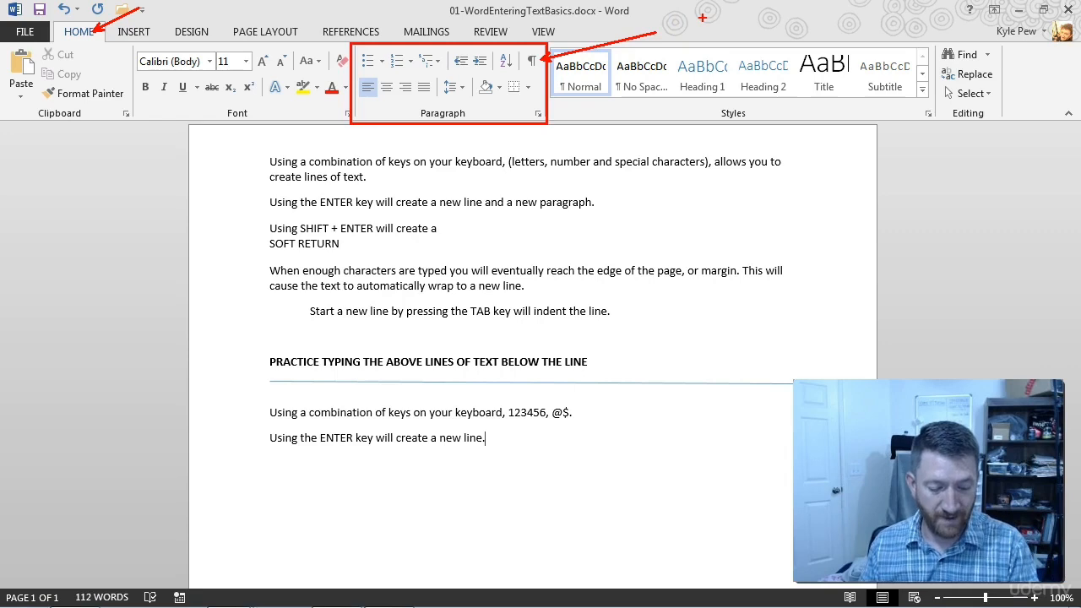
# Step: Show the paragraph marks and other hidden formatting symbols in the document
pyautogui.click(532, 62)
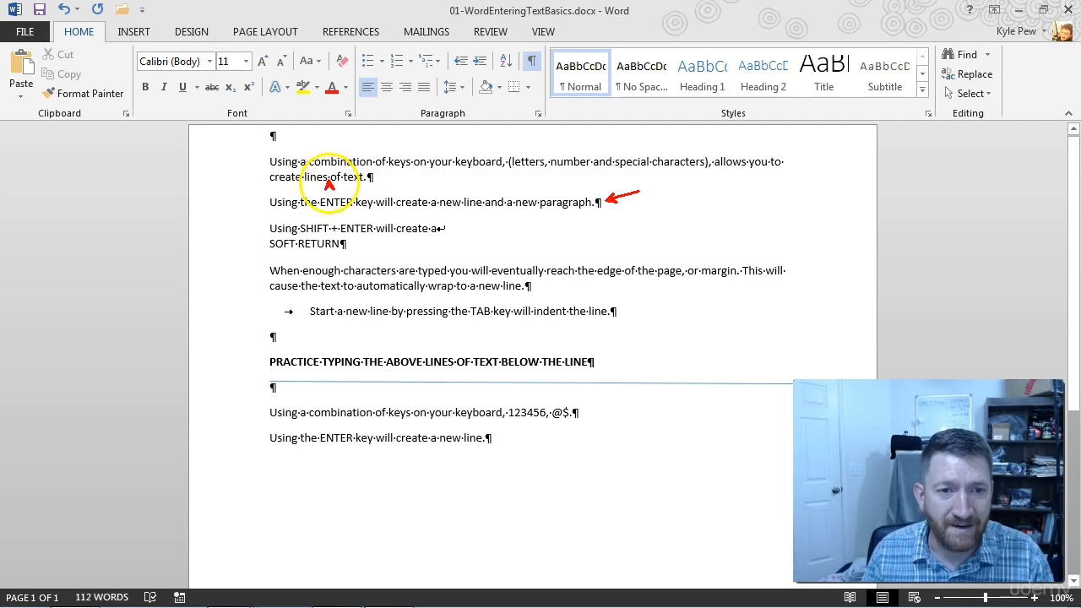
pyautogui.moveTo(342, 182); pyautogui.dragTo(345, 189)
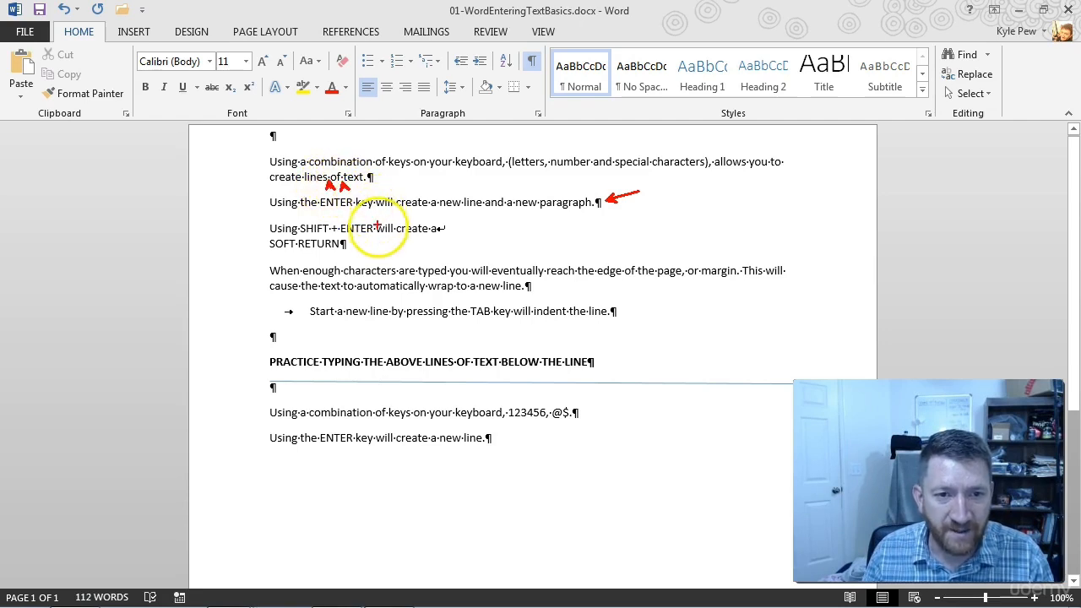
pyautogui.moveTo(374, 235); pyautogui.dragTo(400, 242)
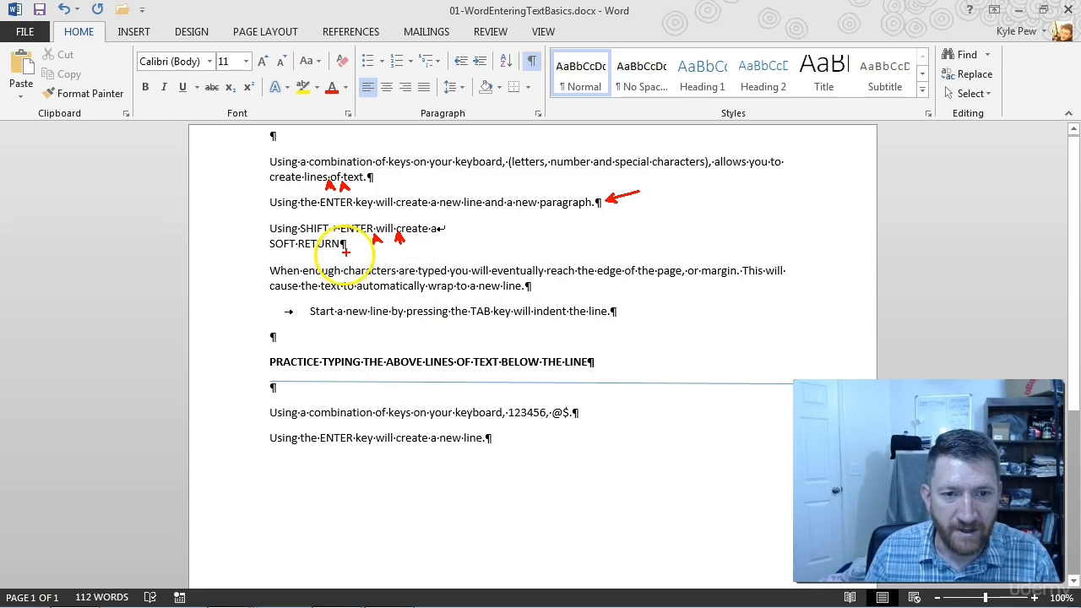
pyautogui.moveTo(446, 228); pyautogui.dragTo(497, 225)
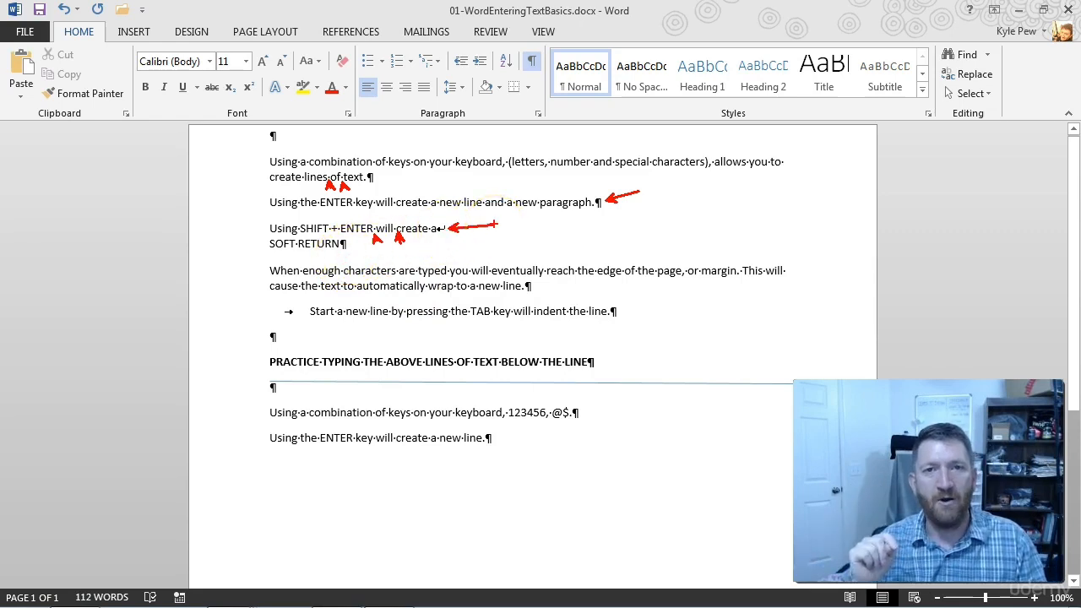
pyautogui.press('Escape')
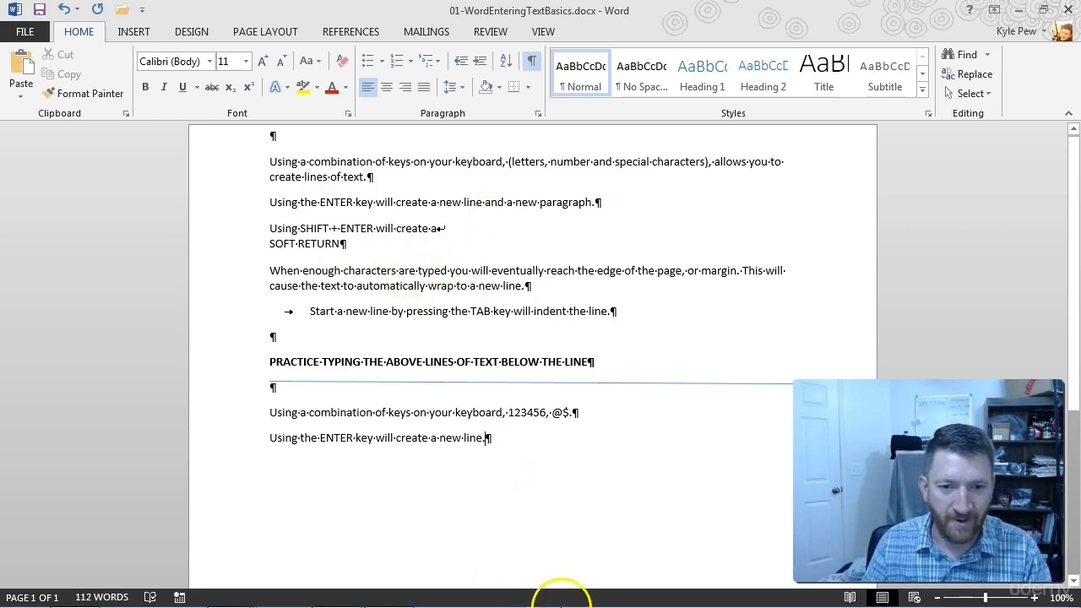
# Step: Start a new paragraph after the ENTER key practice line with the text "Using the SHIFT + ENTER"
pyautogui.click(490, 438)
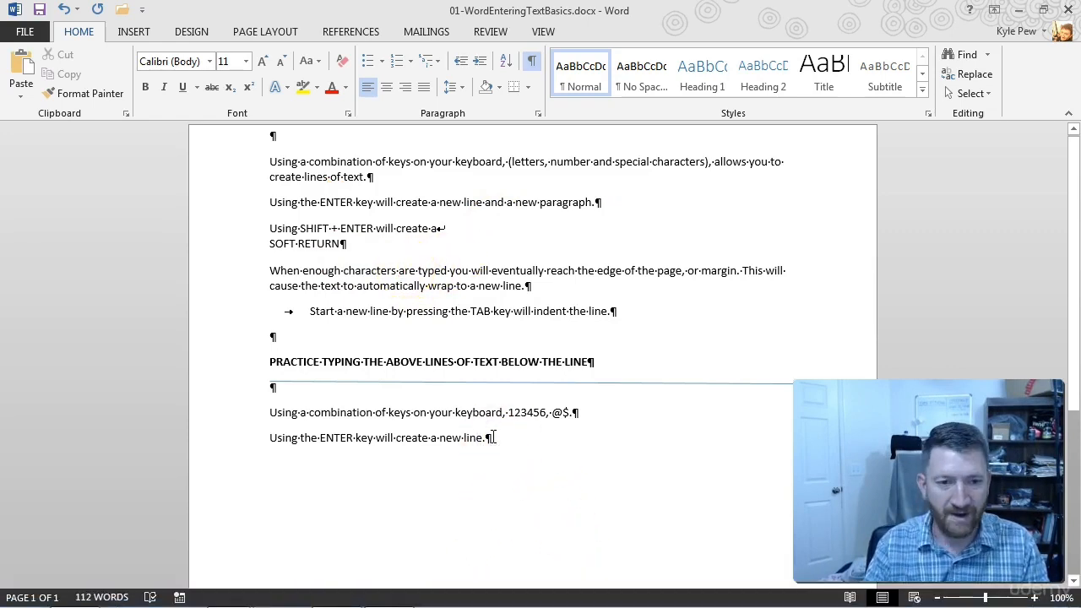
pyautogui.press('Return')
pyautogui.write('Usi')
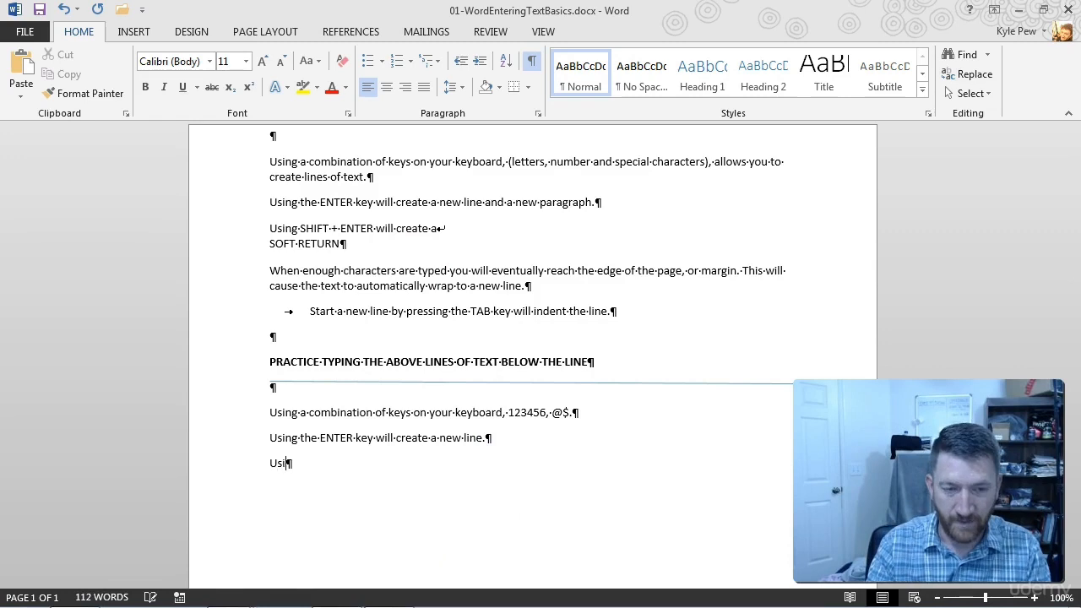
pyautogui.write('ng the SIFT')
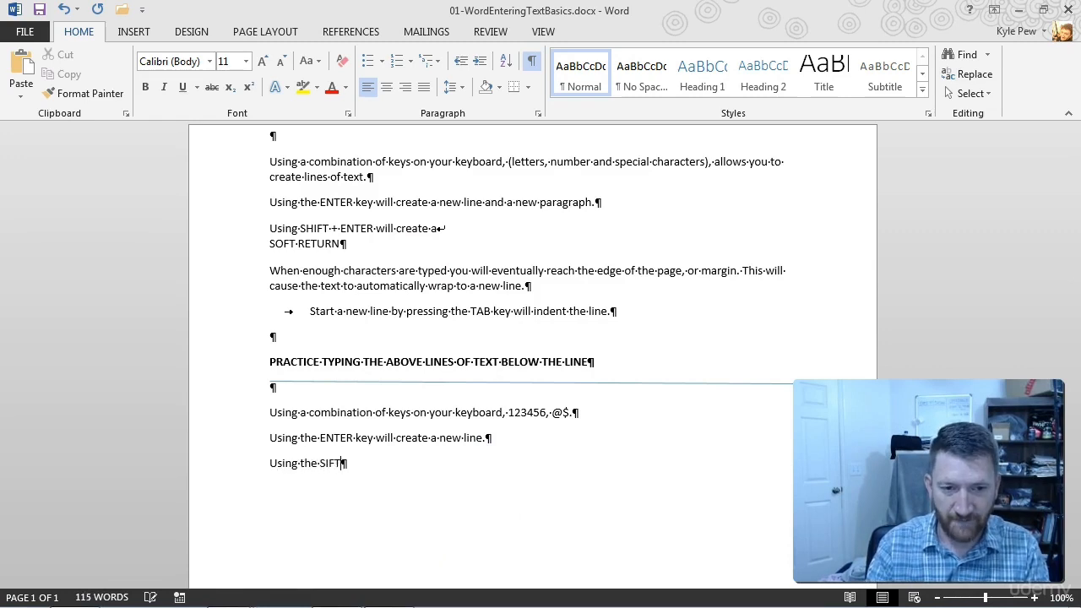
pyautogui.press('BackSpace')
pyautogui.press('BackSpace')
pyautogui.press('BackSpace')
pyautogui.write('HIFT')
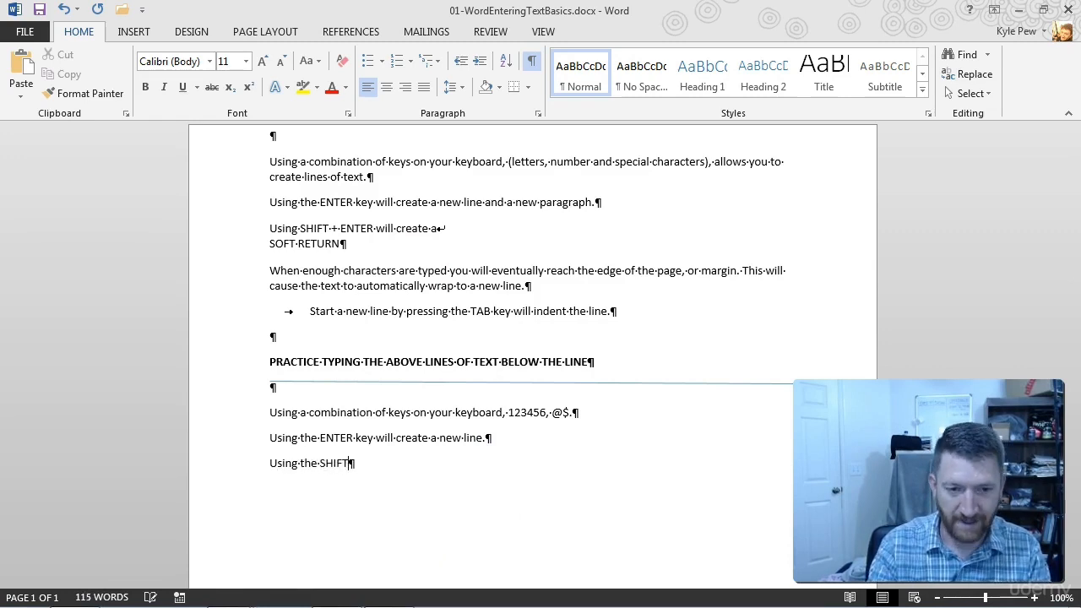
pyautogui.write(' + ')
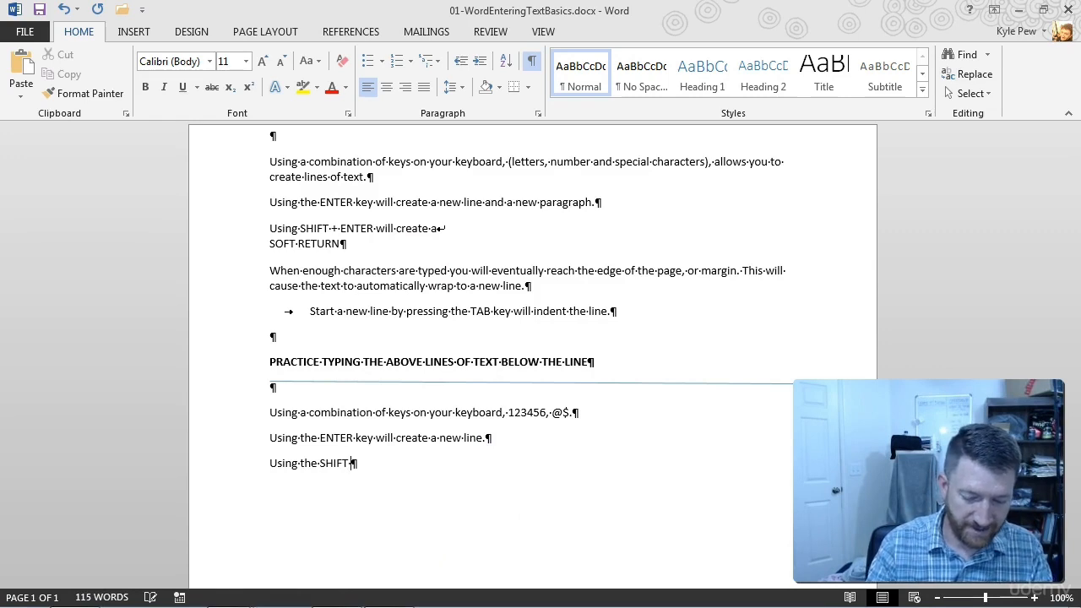
pyautogui.write('ENT')
pyautogui.press('BackSpace')
pyautogui.write('NTER')
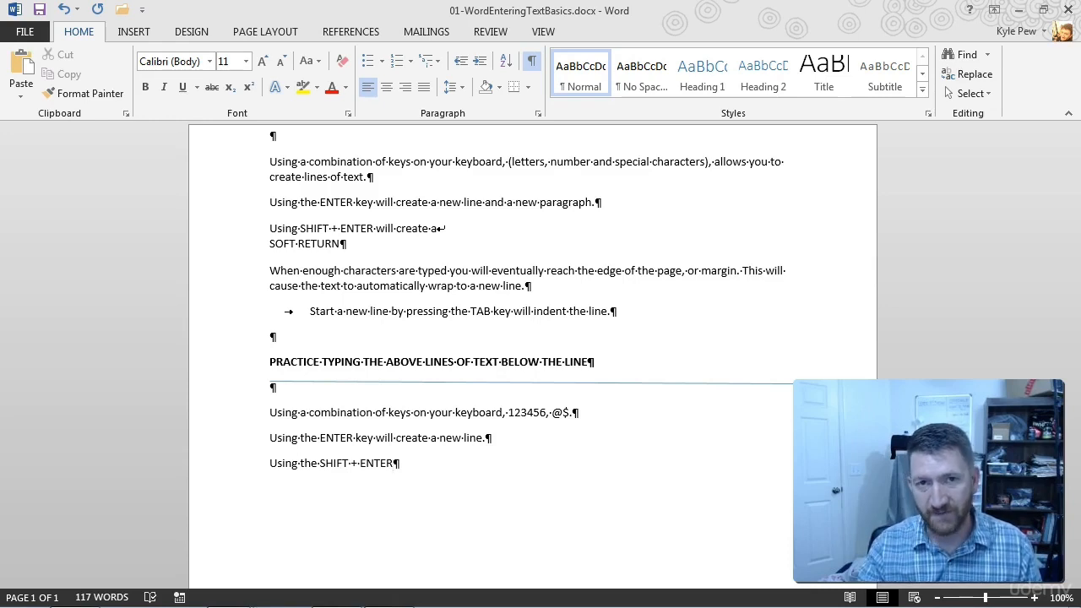
# Step: Insert a soft return after "Using the SHIFT + ENTER" and continue with "key creates a soft return."
pyautogui.hotkey('shift', 'Return')
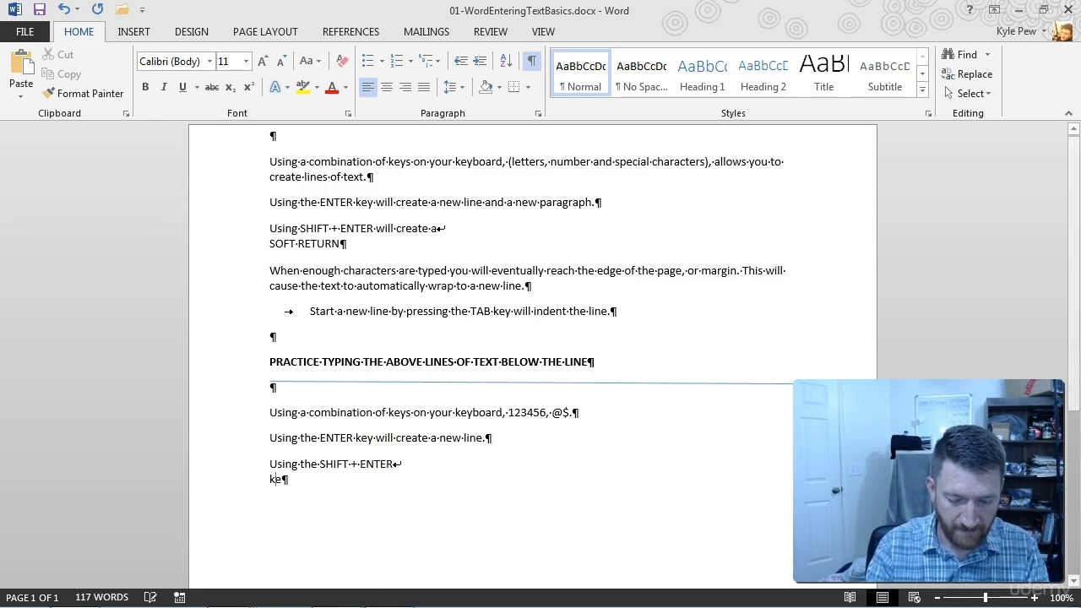
pyautogui.write('key create s')
pyautogui.press('BackSpace')
pyautogui.press('BackSpace')
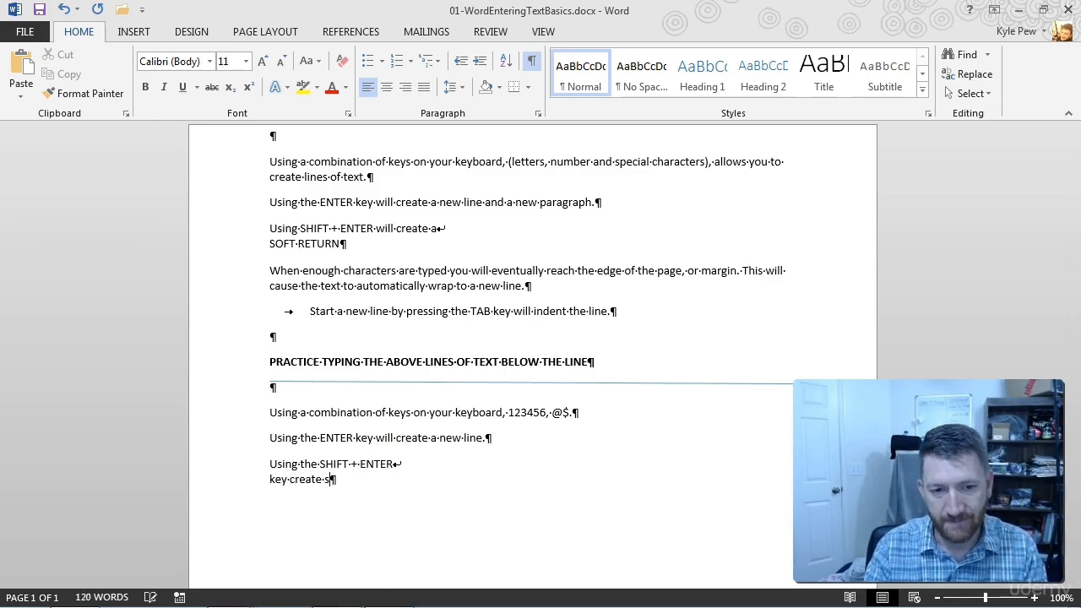
pyautogui.write('s a soft return.')
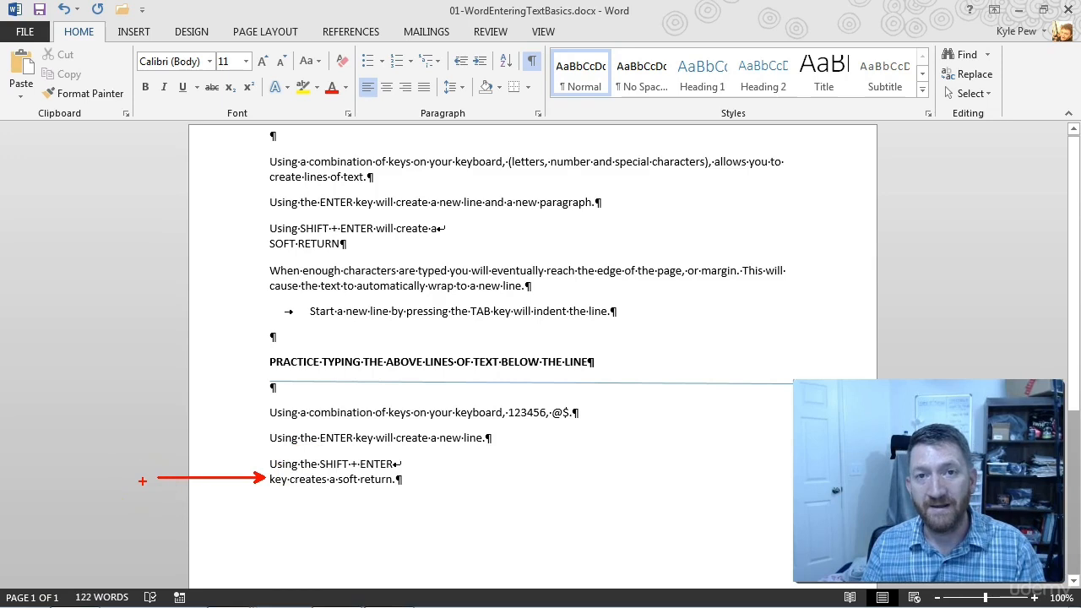
pyautogui.moveTo(270, 472); pyautogui.dragTo(395, 472)
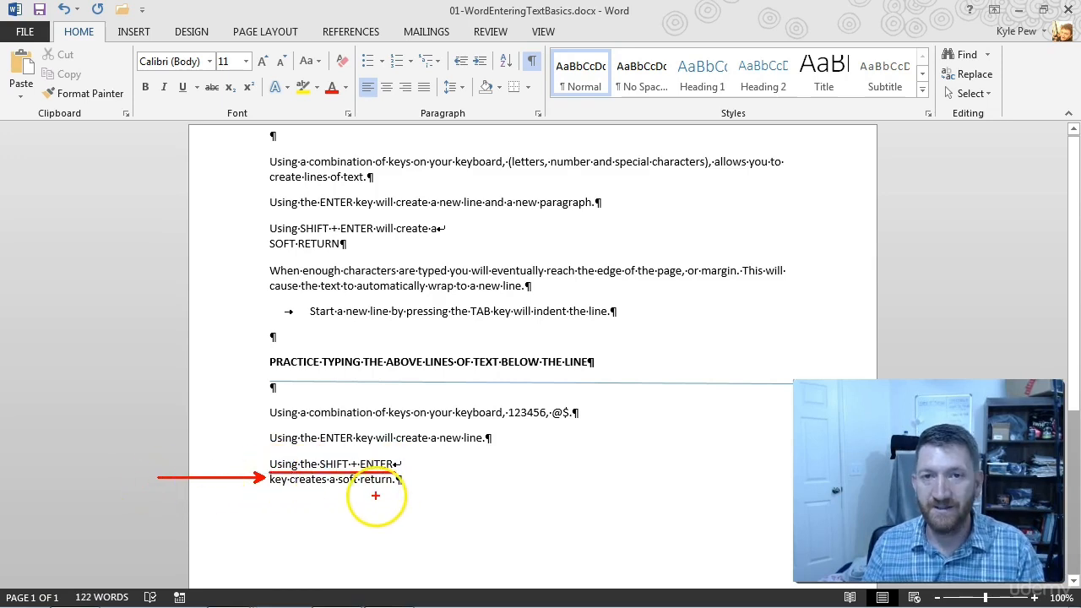
pyautogui.moveTo(583, 412); pyautogui.dragTo(637, 413)
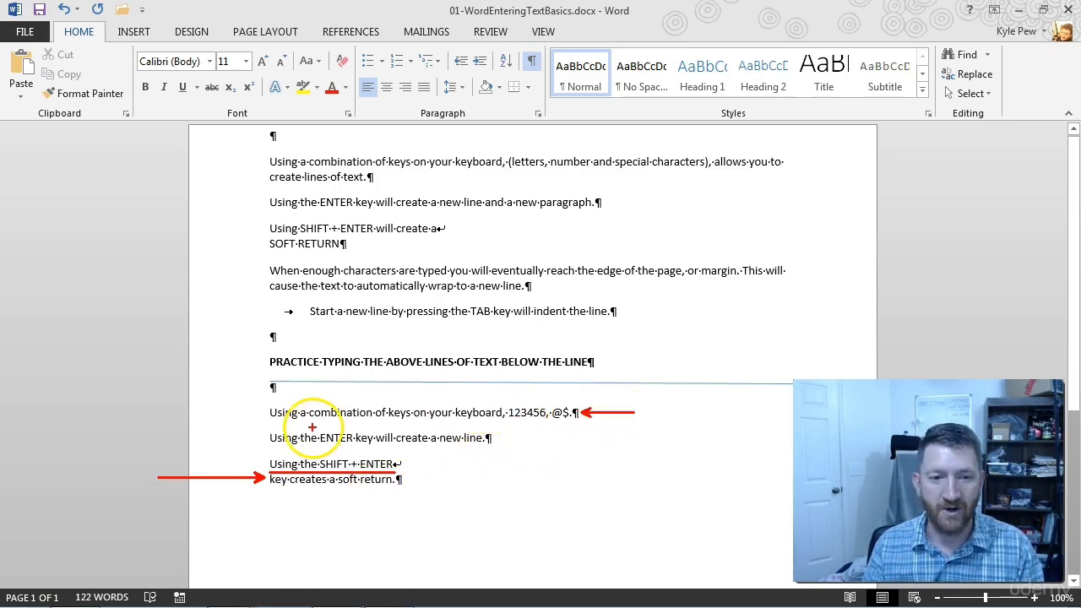
pyautogui.moveTo(270, 420); pyautogui.dragTo(512, 431)
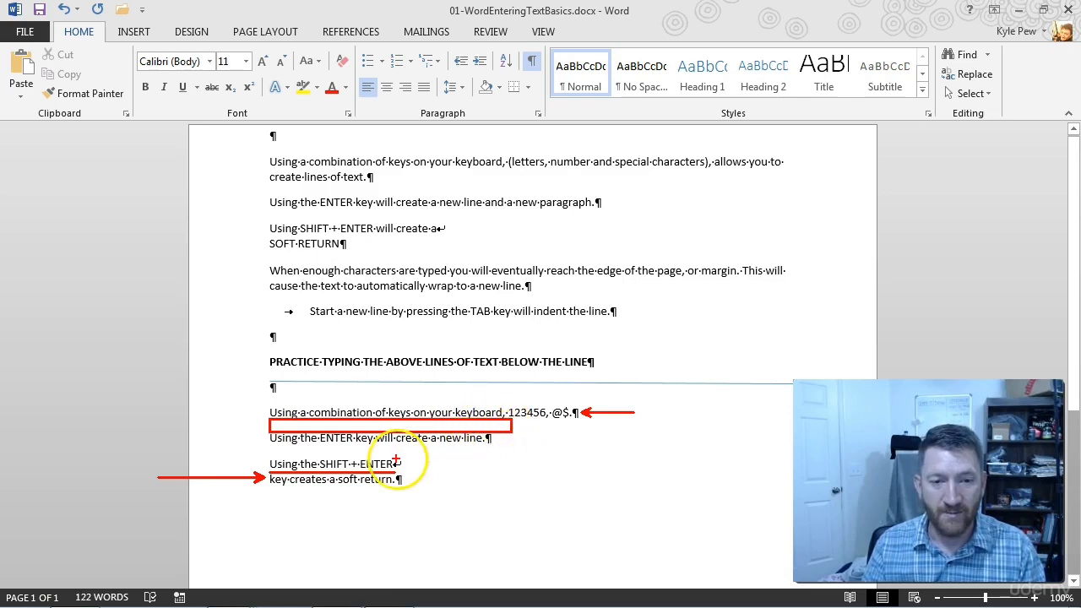
pyautogui.moveTo(406, 462); pyautogui.dragTo(478, 462)
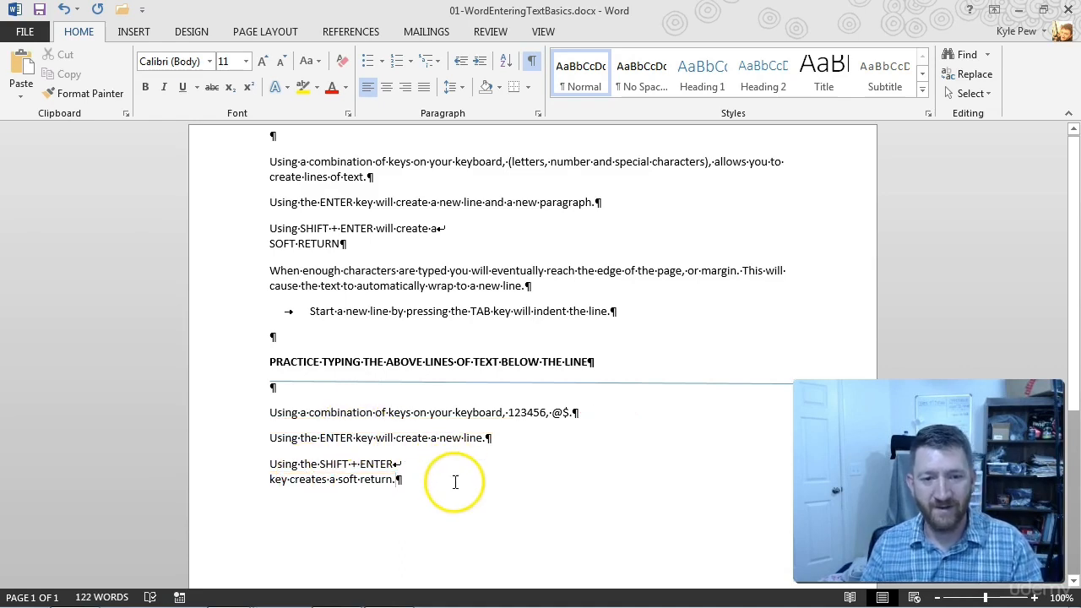
# Step: Start a new empty paragraph below the soft return practice text
pyautogui.press('Return')
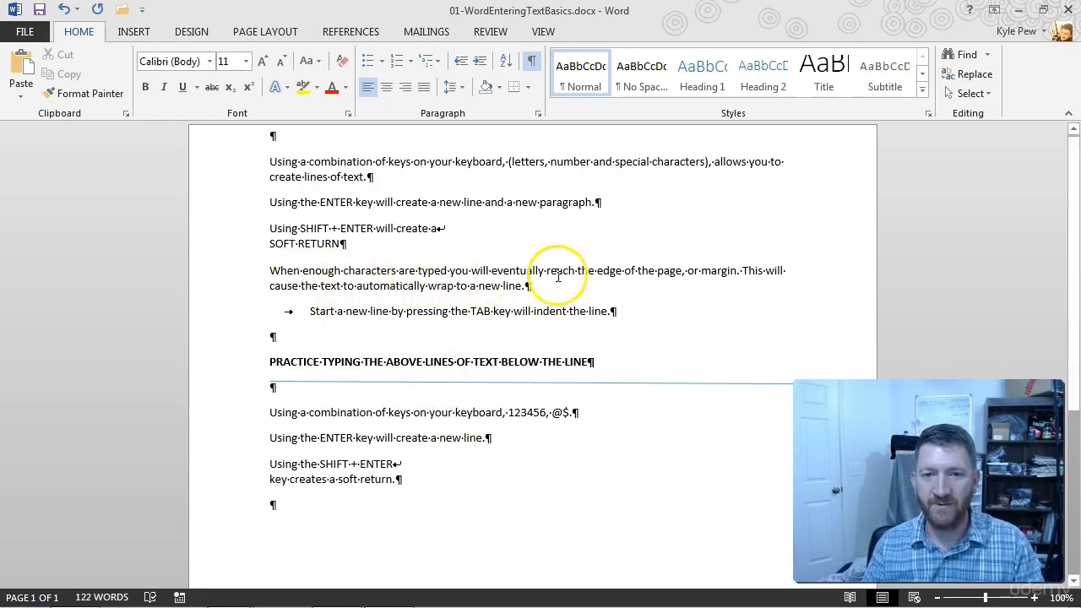
pyautogui.click(693, 272)
pyautogui.write('r')
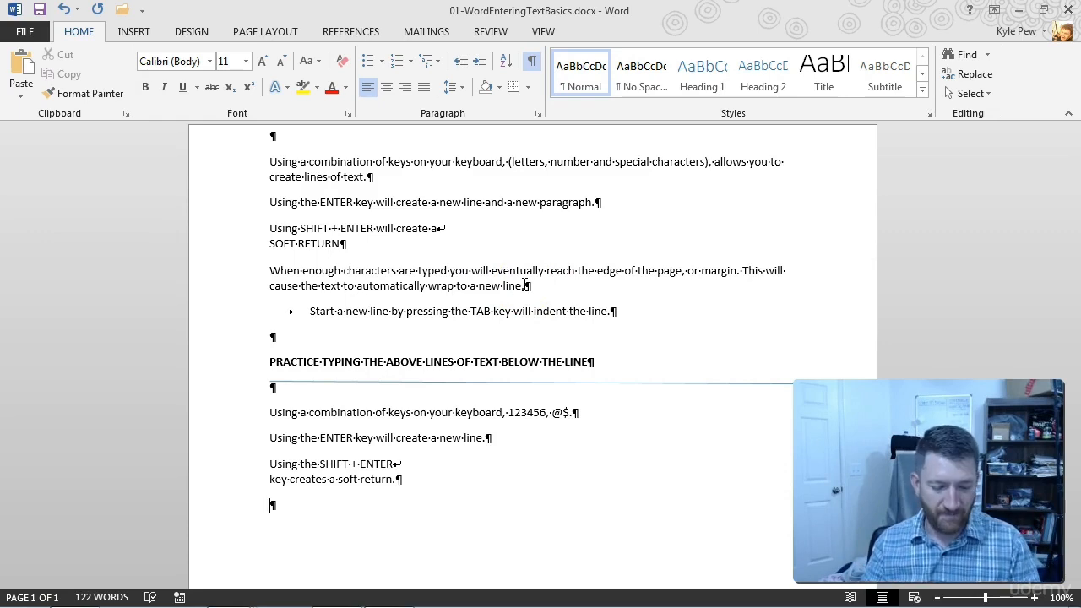
pyautogui.moveTo(785, 133); pyautogui.dragTo(791, 374)
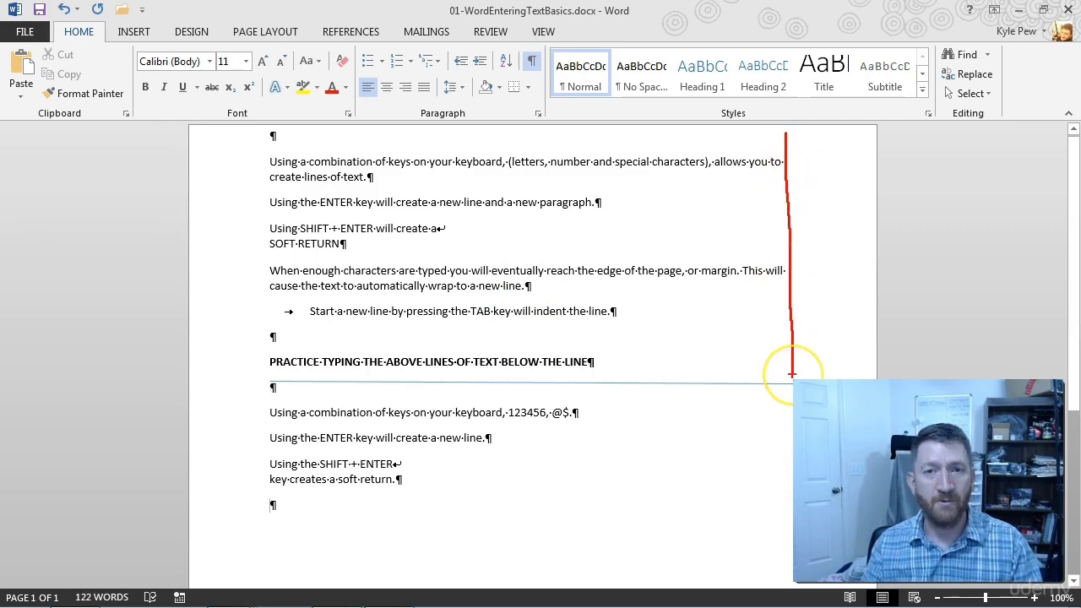
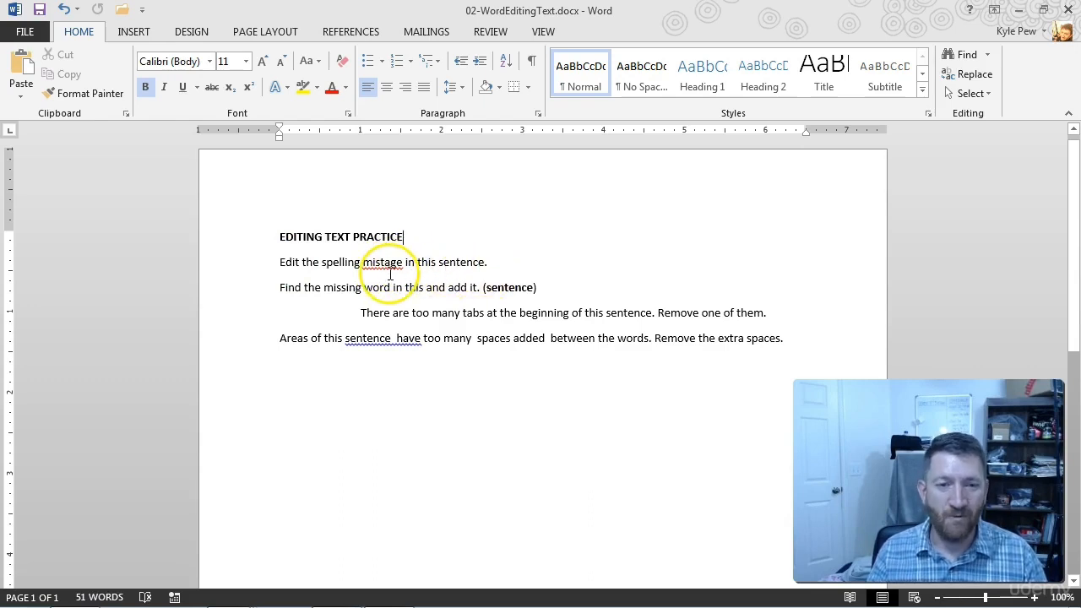
# Step: Correct the misspelled word "mistage" to "mistake" in the first practice sentence
pyautogui.moveTo(385, 272); pyautogui.dragTo(431, 356)
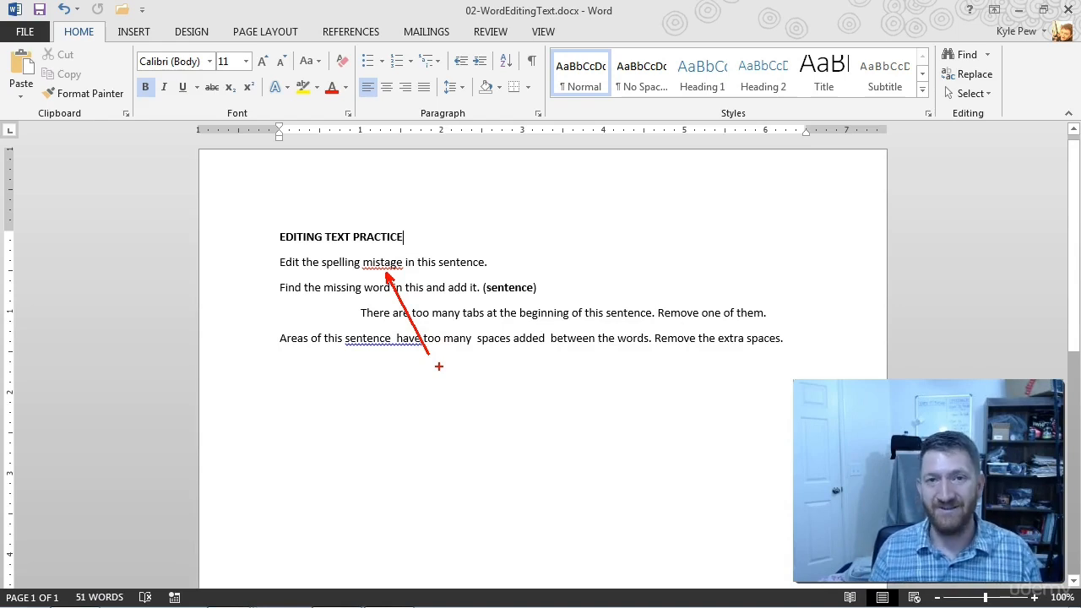
pyautogui.press('Escape')
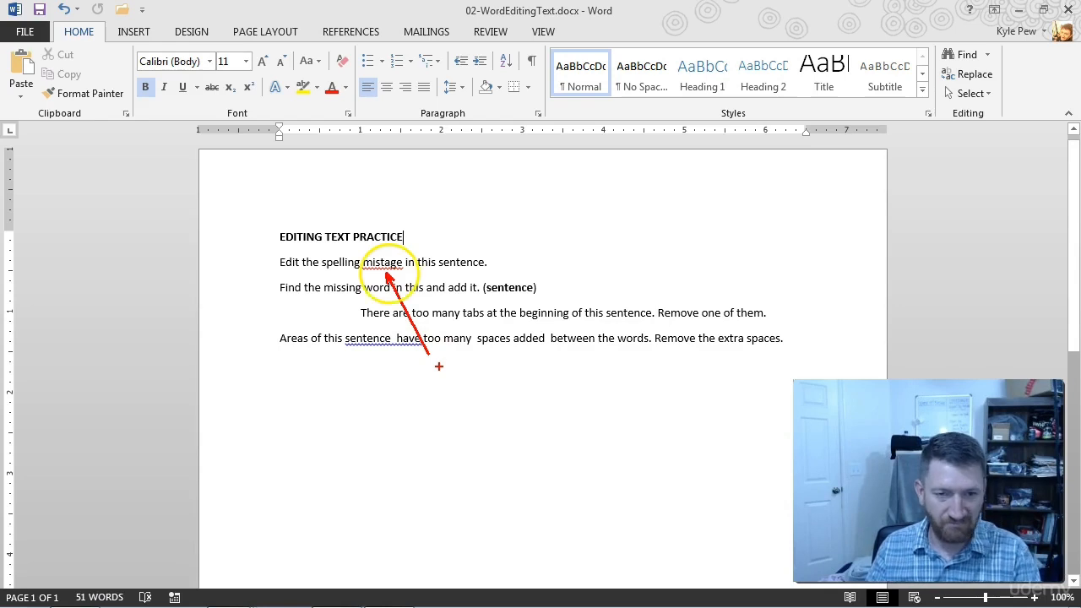
pyautogui.click(401, 264)
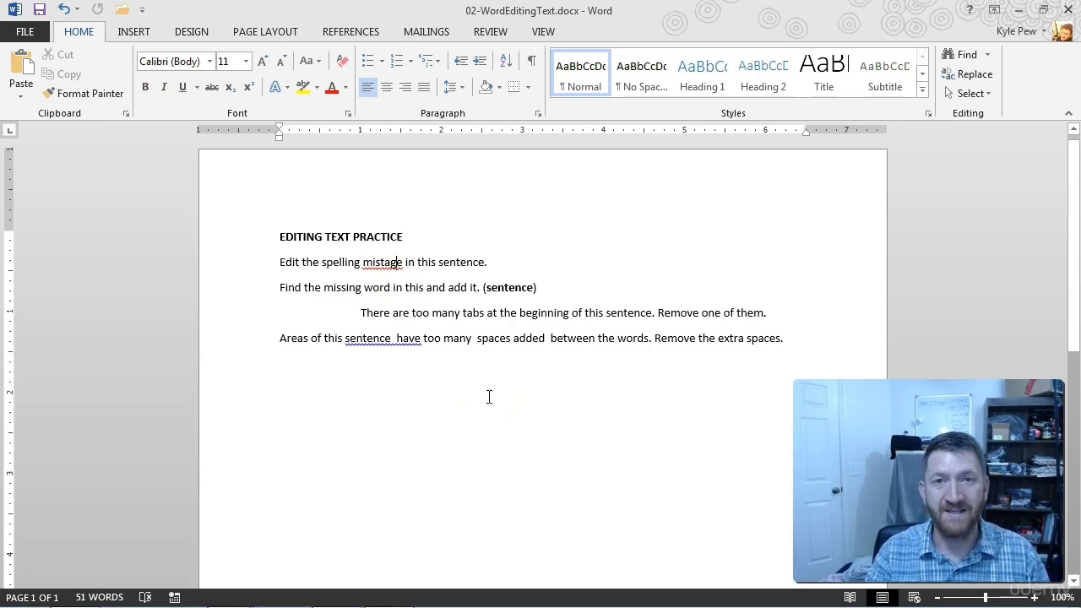
pyautogui.press('BackSpace')
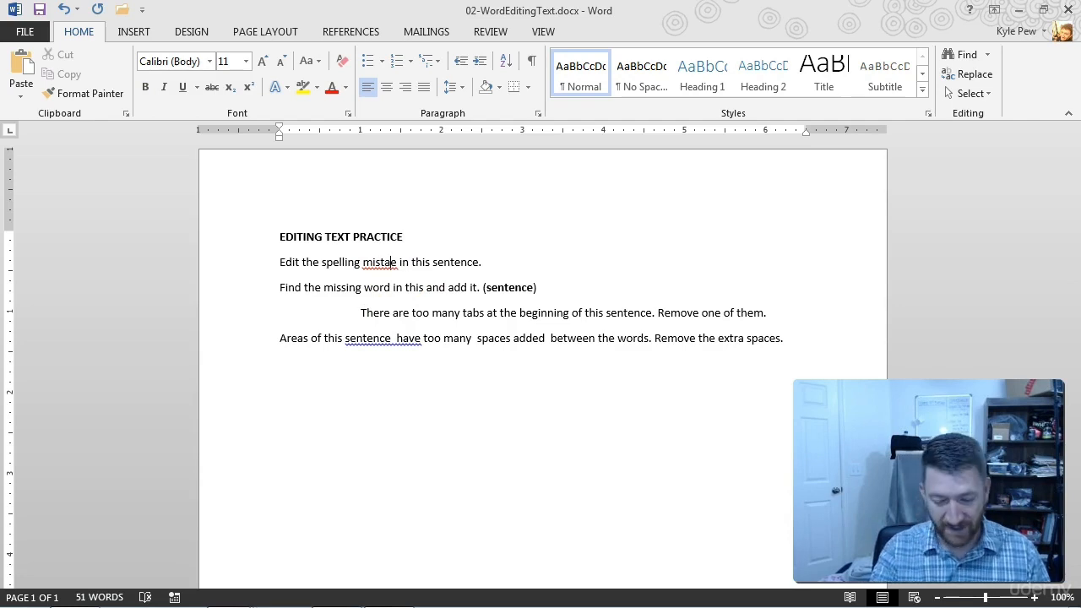
pyautogui.write('k')
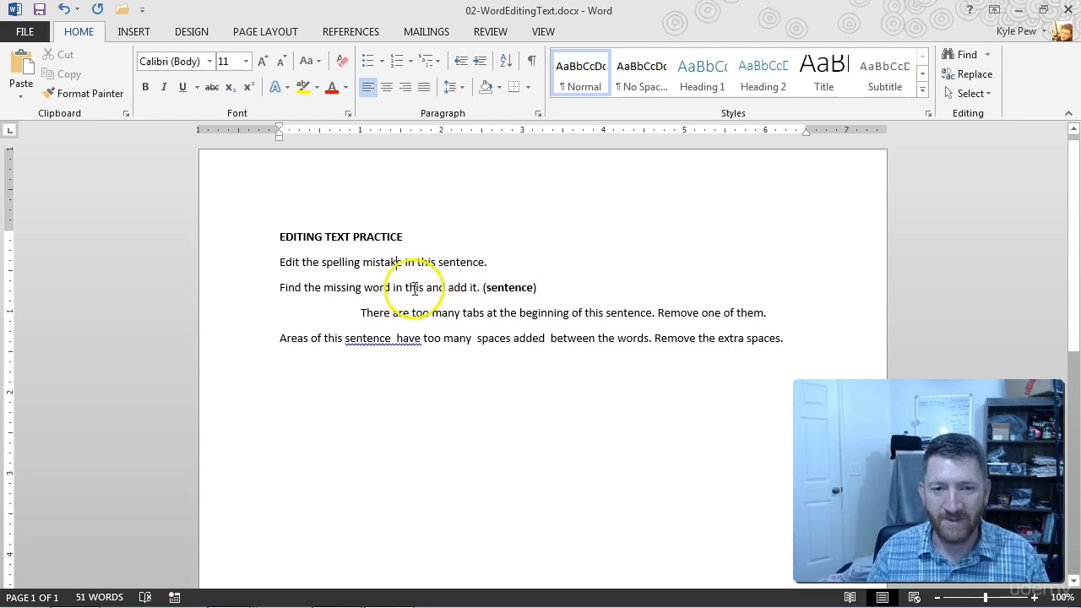
# Step: Show the formatting marks and insert the missing word "sentence" after "Find the missing word in this"
pyautogui.click(424, 288)
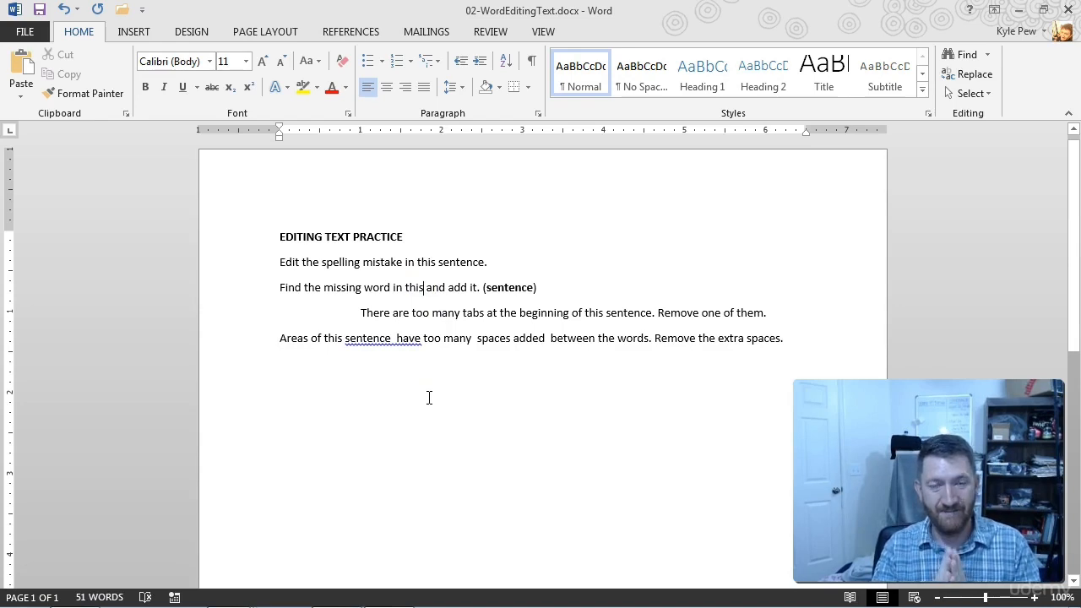
pyautogui.click(532, 64)
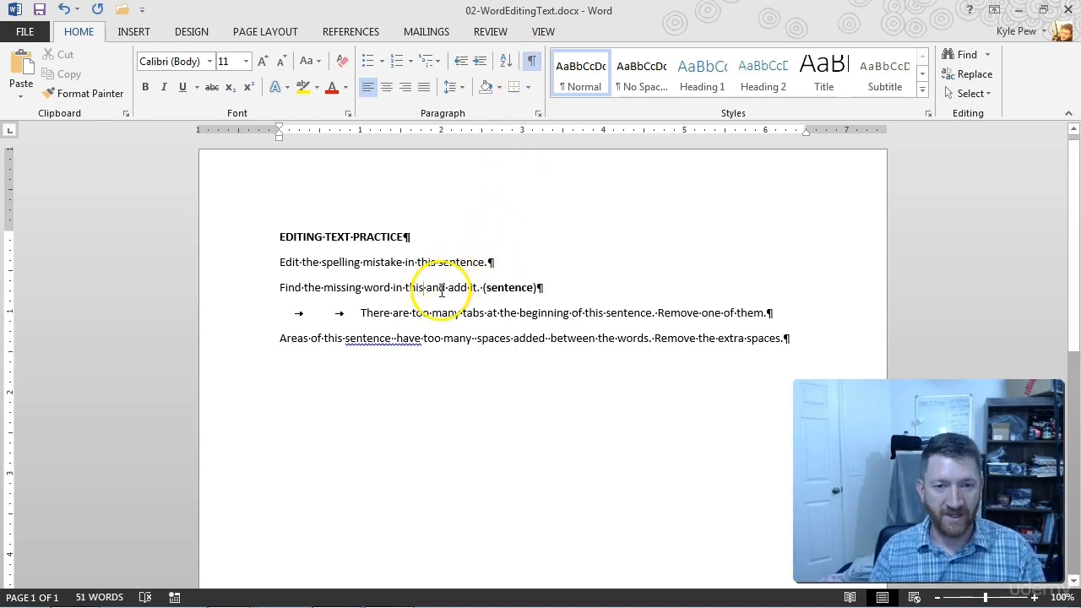
pyautogui.hotkey('ctrl', '2')
pyautogui.moveTo(425, 292); pyautogui.dragTo(431, 356)
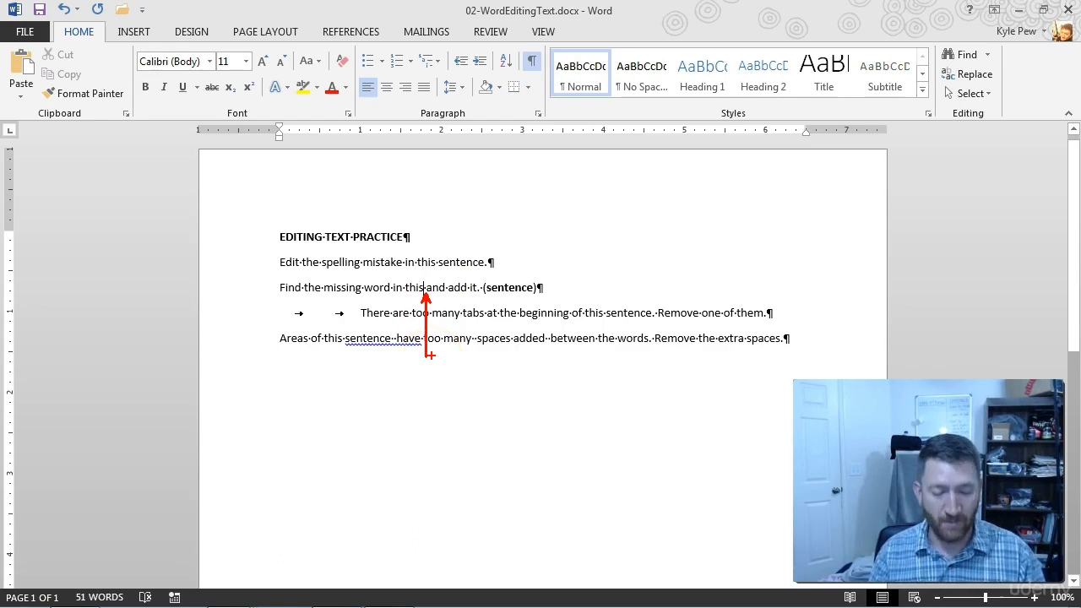
pyautogui.press('Escape')
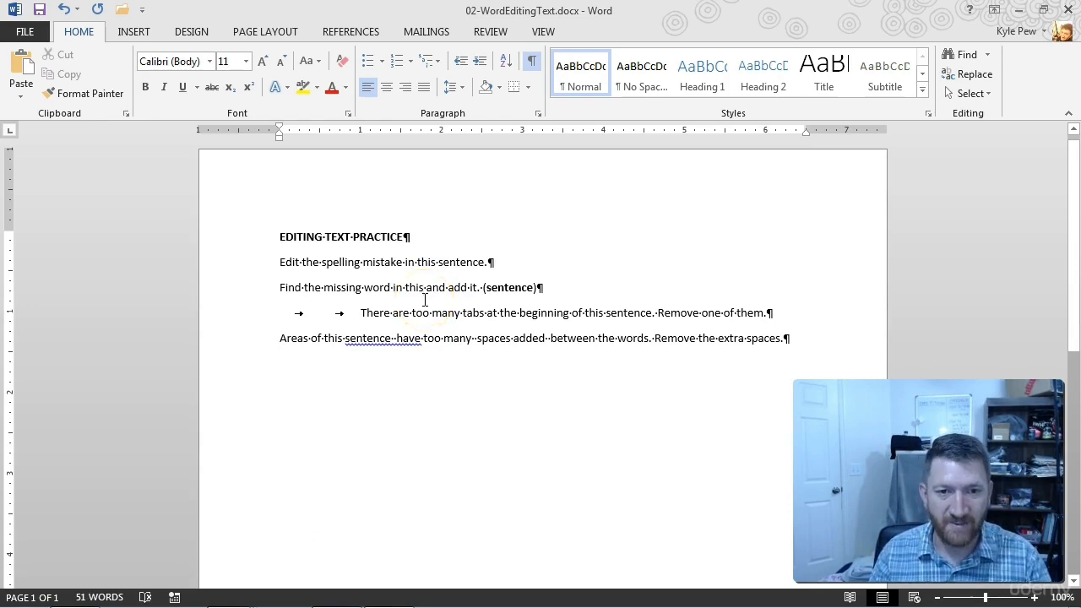
pyautogui.click(425, 300)
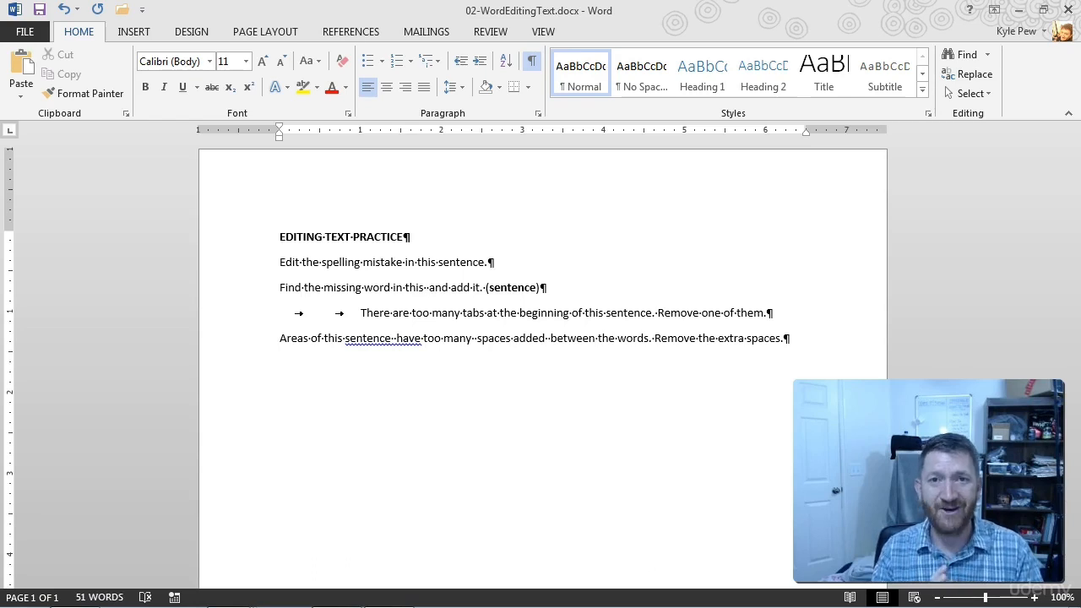
pyautogui.write('sentence')
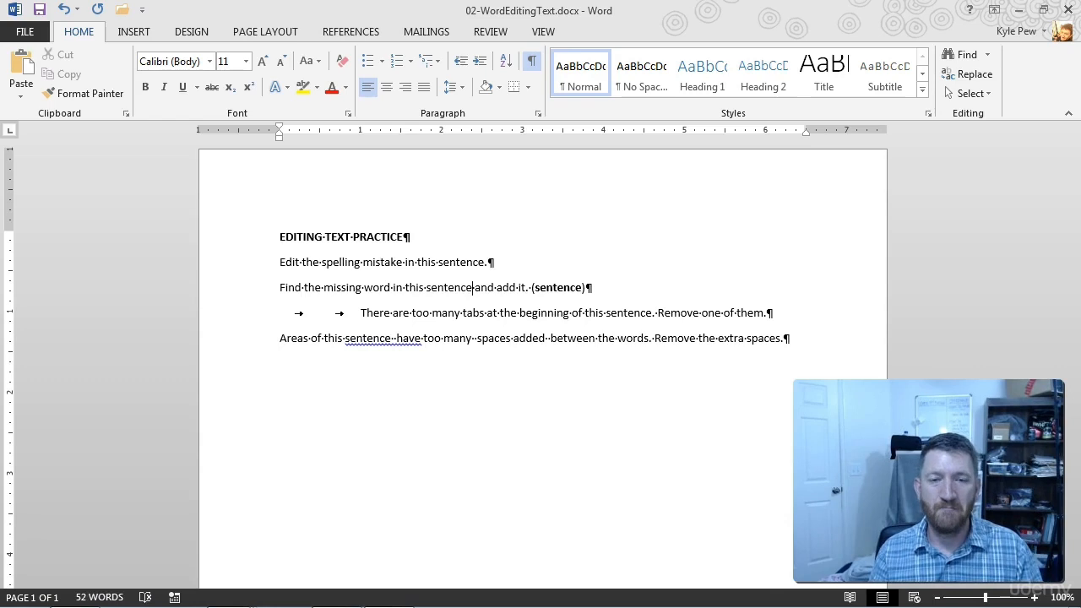
pyautogui.click(517, 288)
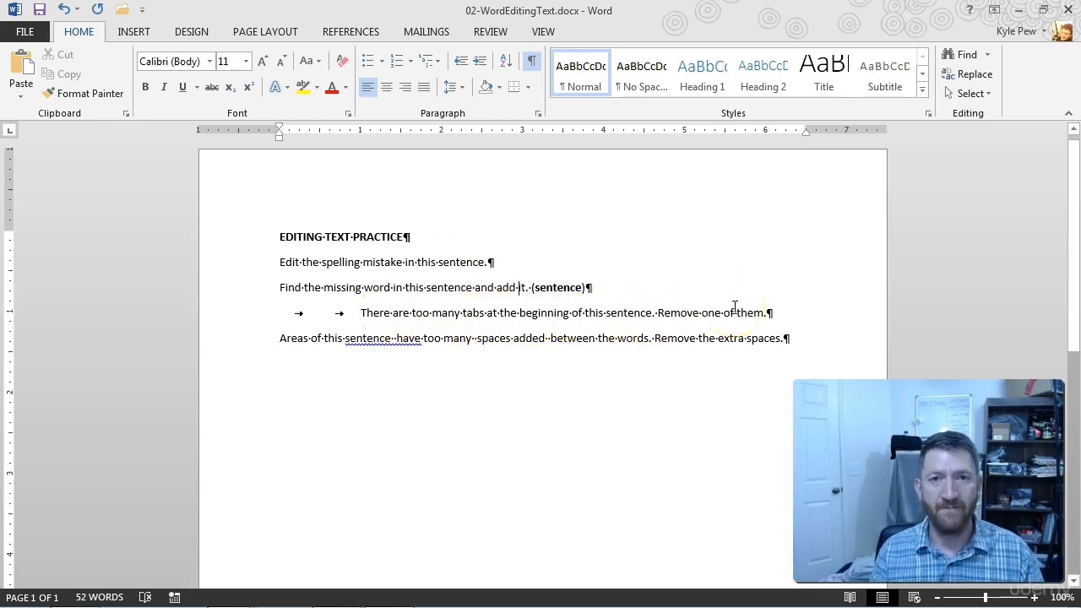
# Step: Remove one of the tabs at the beginning of the sentence "There are too many tabs", keeping the formatting marks shown
pyautogui.click(532, 65)
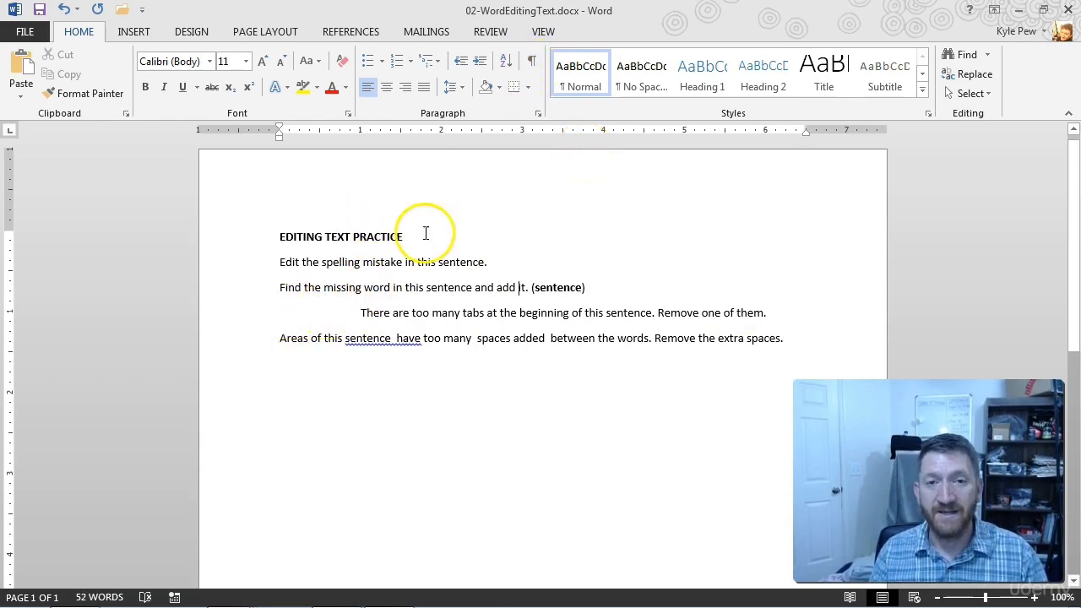
pyautogui.click(532, 61)
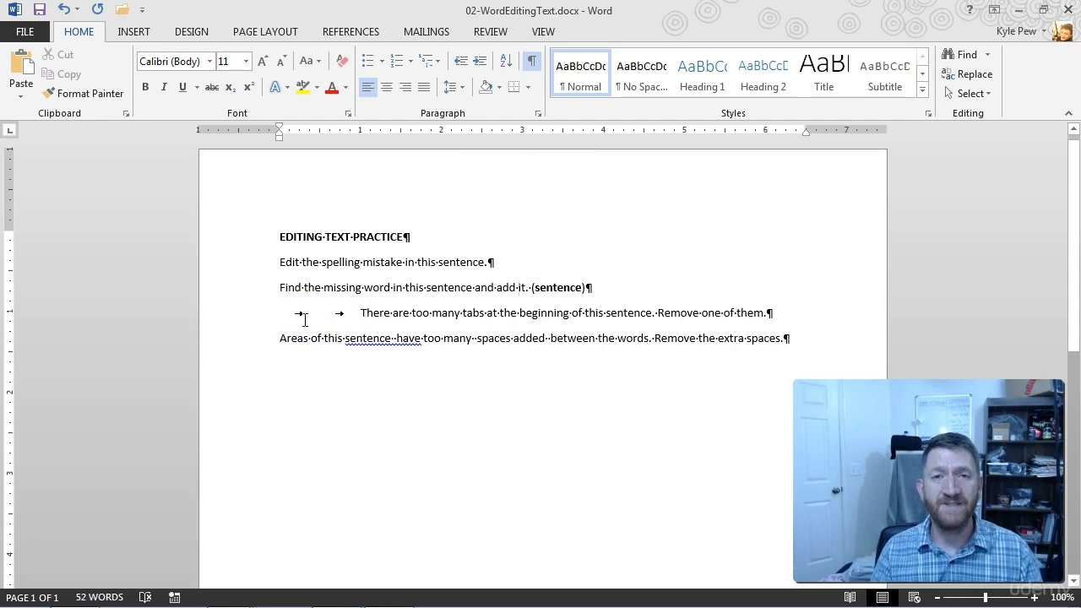
pyautogui.click(345, 311)
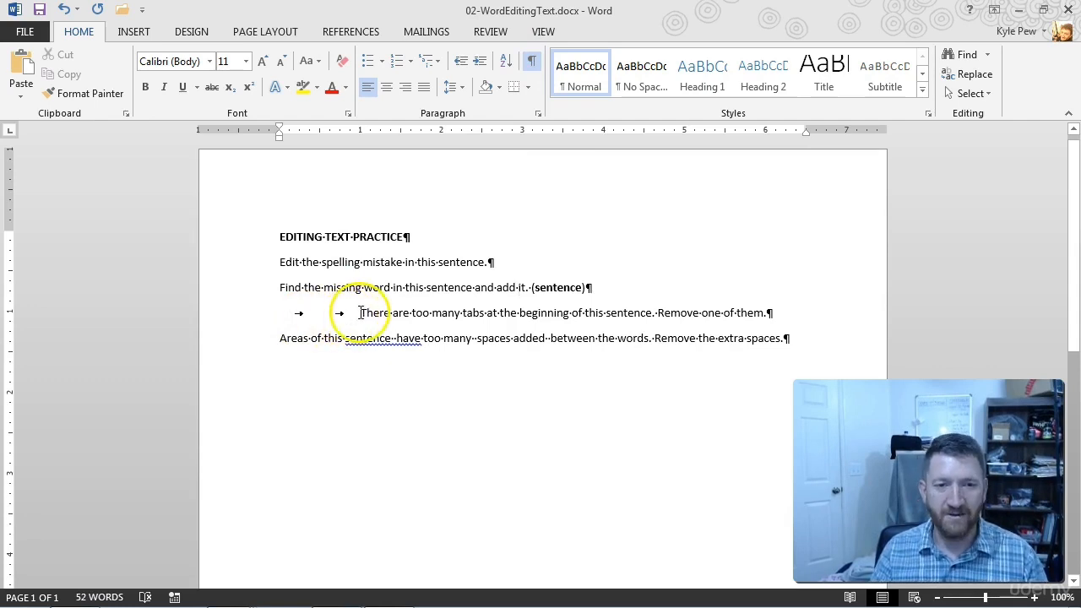
pyautogui.click(365, 361)
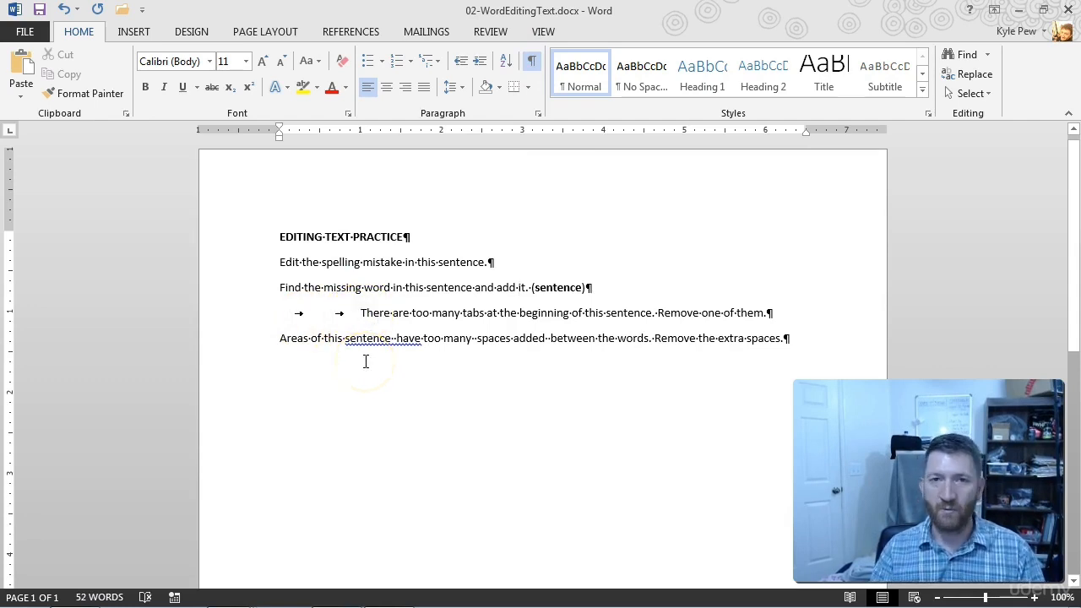
pyautogui.click(316, 313)
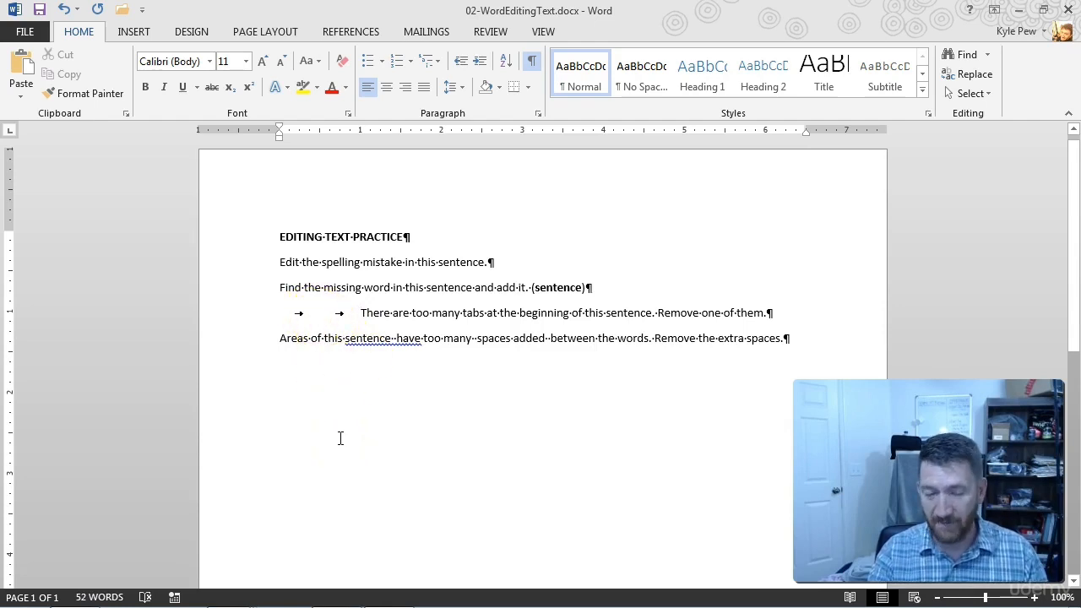
pyautogui.press('BackSpace')
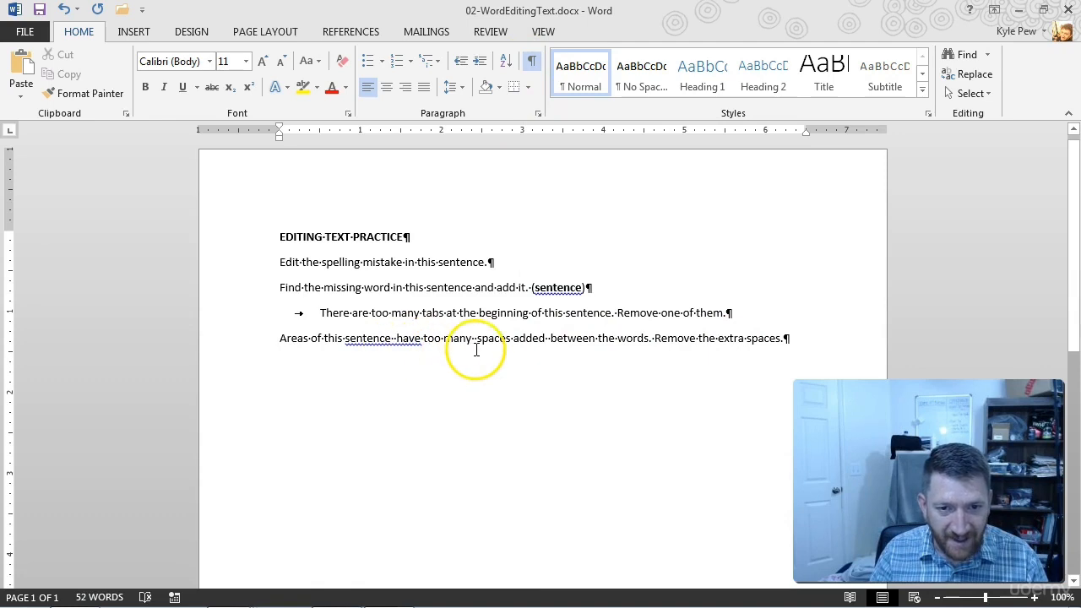
# Step: Delete the extra spaces after "added", "many" and "sentence" in the last practice line
pyautogui.click(550, 338)
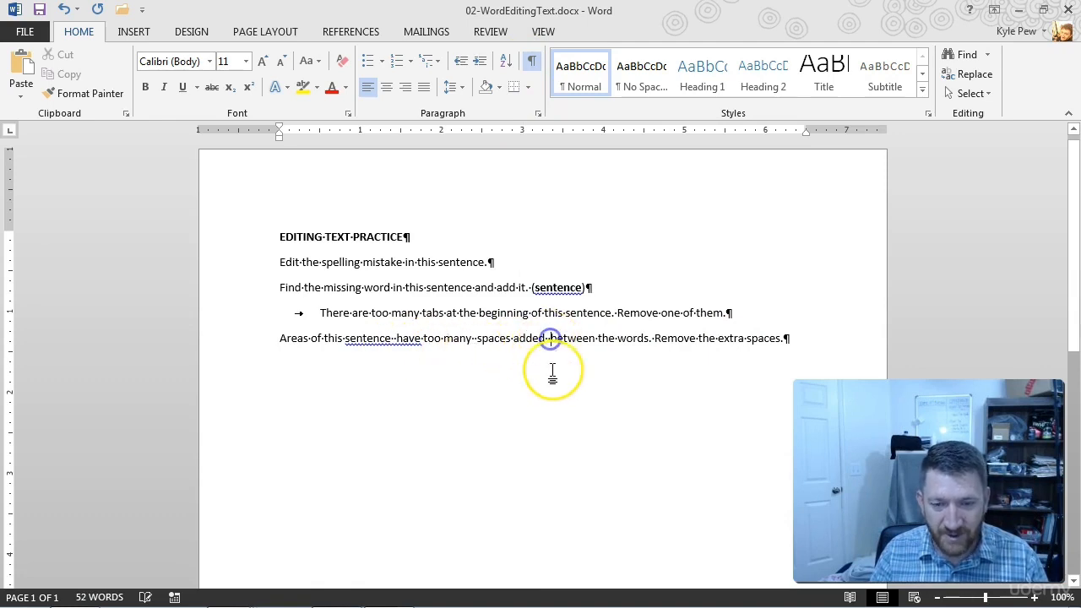
pyautogui.press('BackSpace')
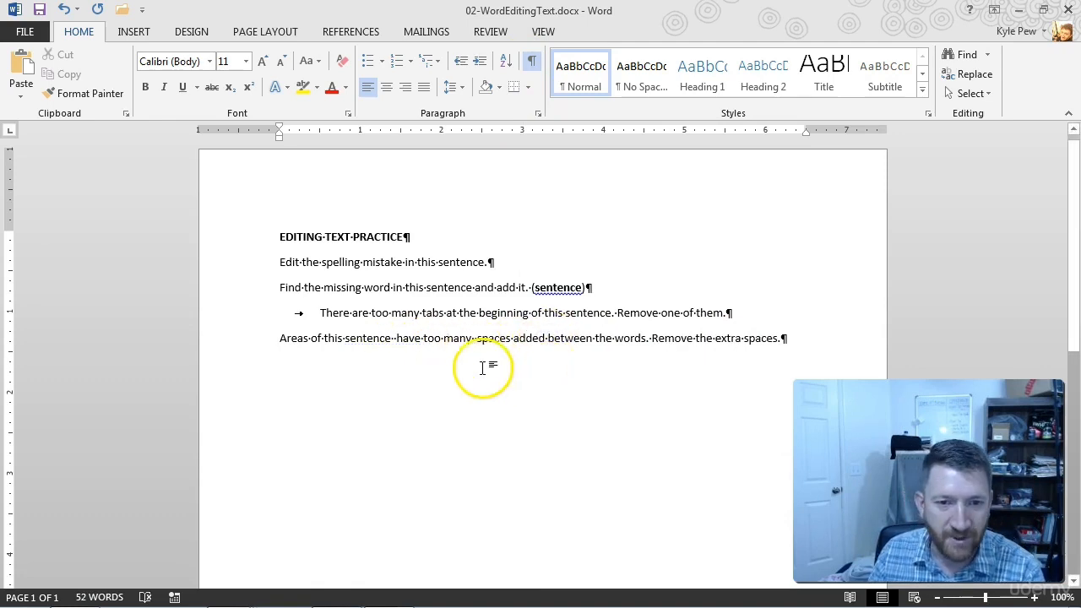
pyautogui.click(475, 341)
pyautogui.press('BackSpace')
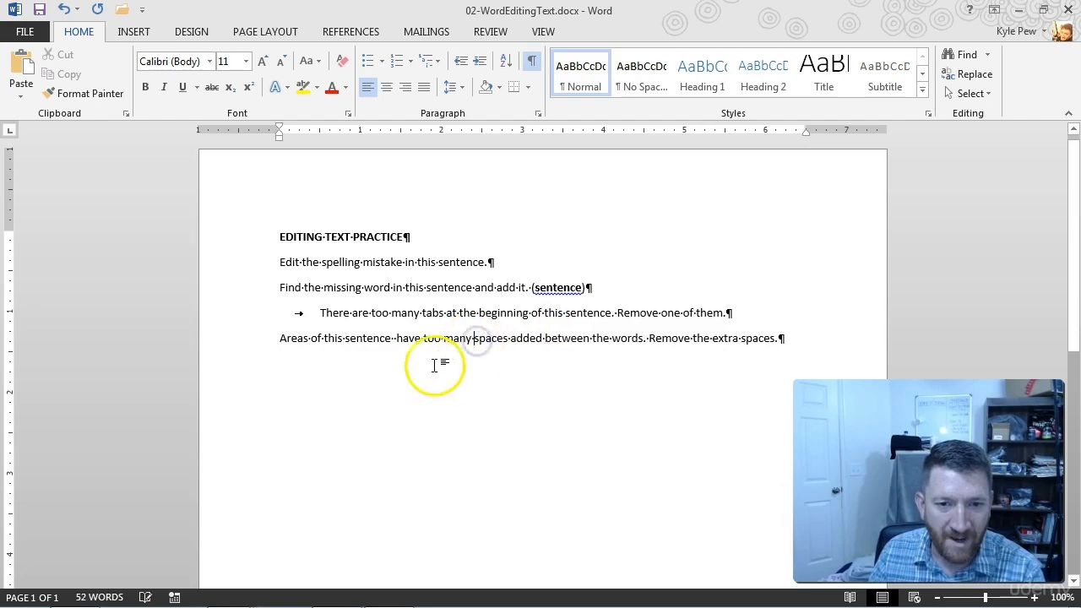
pyautogui.click(395, 339)
pyautogui.press('BackSpace')
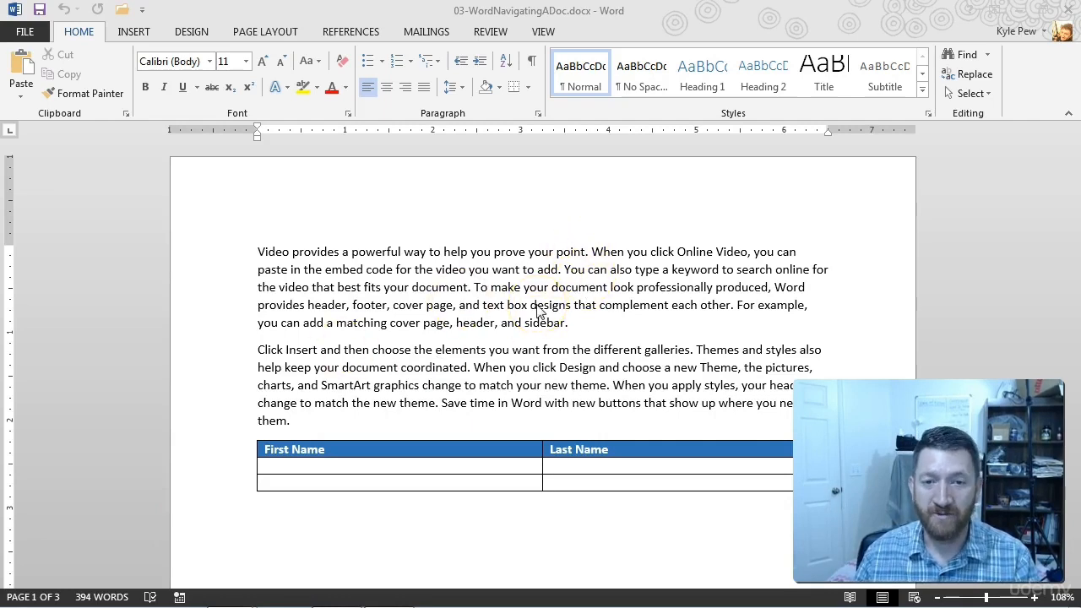
# Step: Look through all pages of 03-WordNavigatingADoc.docx, including its tables and picture, and return to the beginning of the document
pyautogui.scroll(-15, 538, 310)
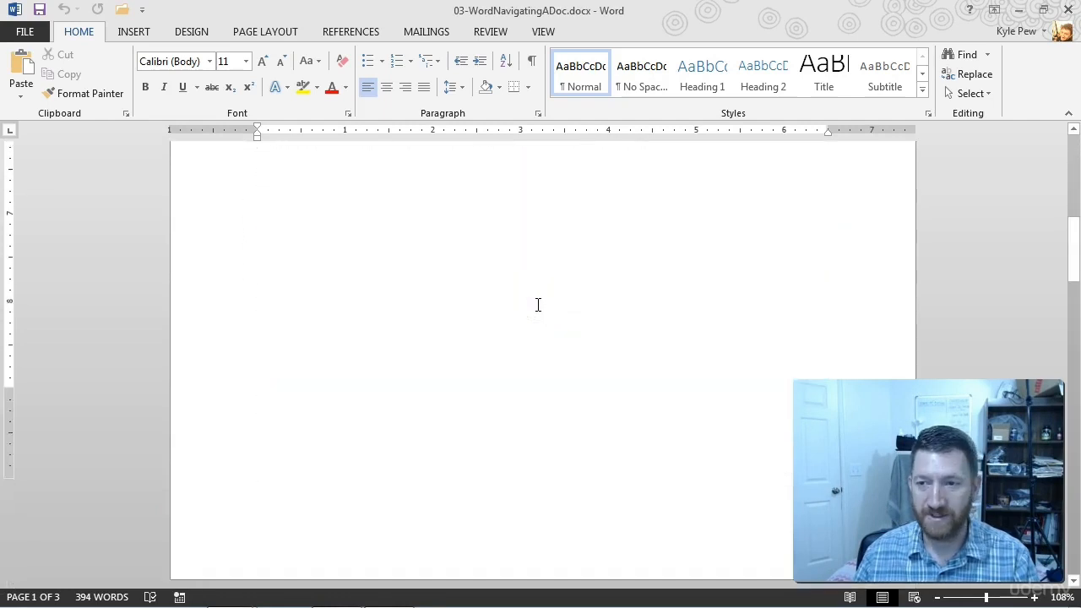
pyautogui.scroll(-1, 538, 306)
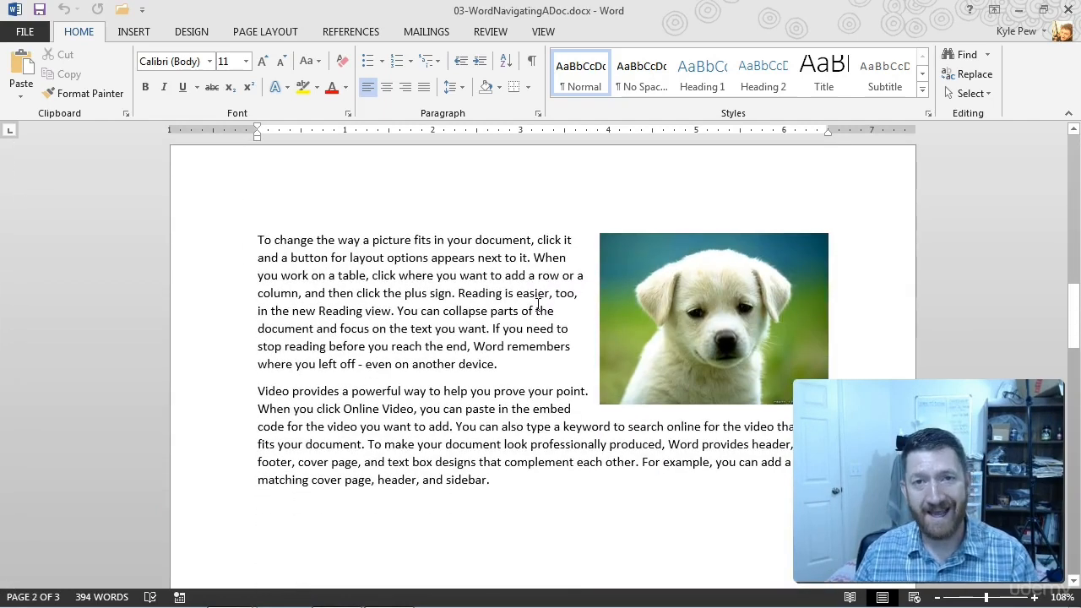
pyautogui.scroll(-15, 538, 306)
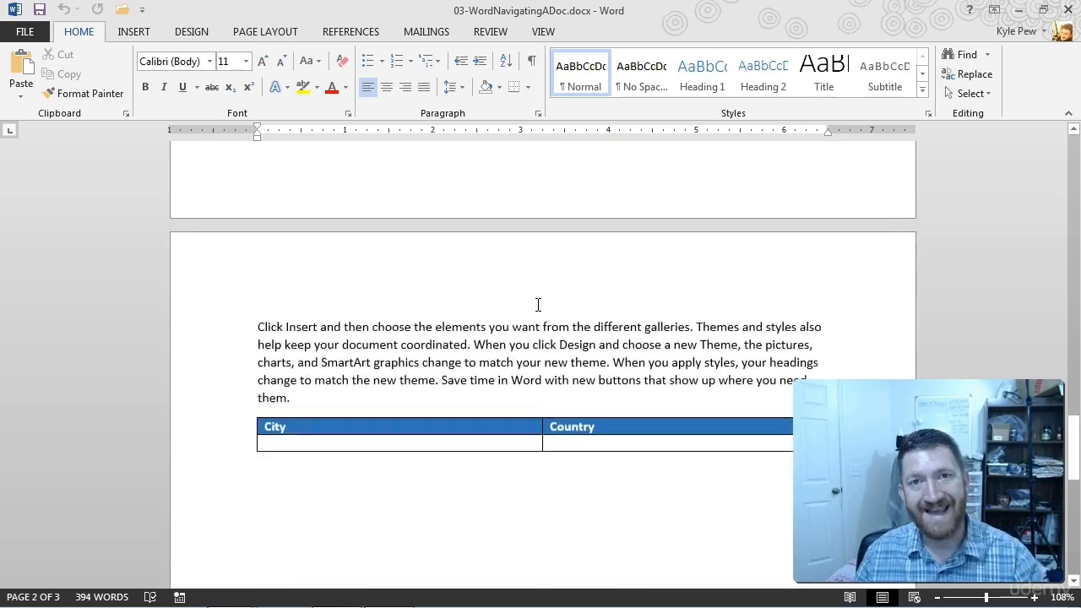
pyautogui.scroll(-4, 538, 305)
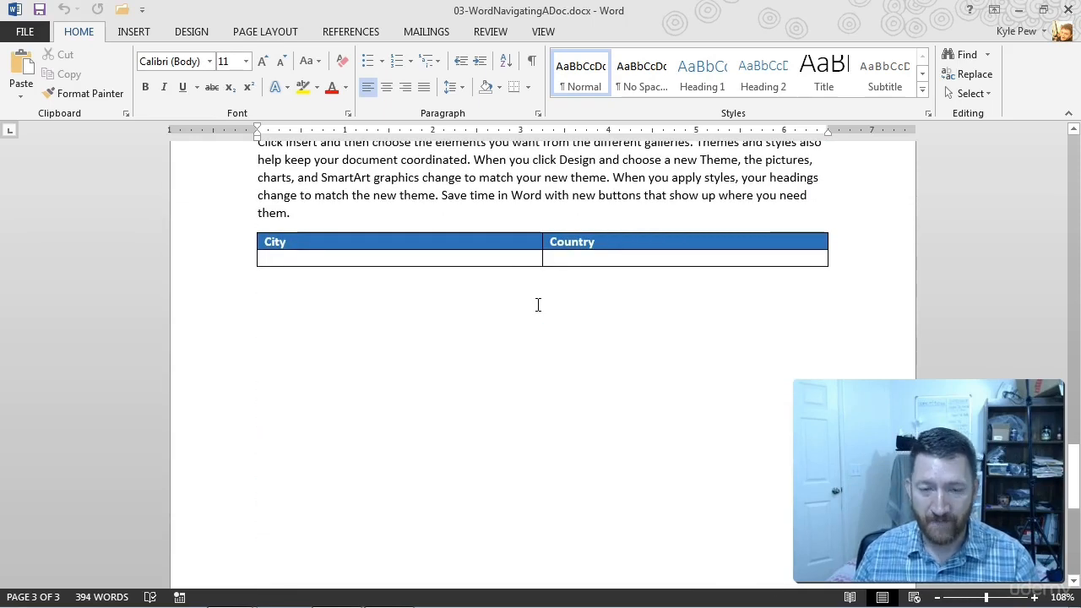
pyautogui.scroll(10, 538, 305)
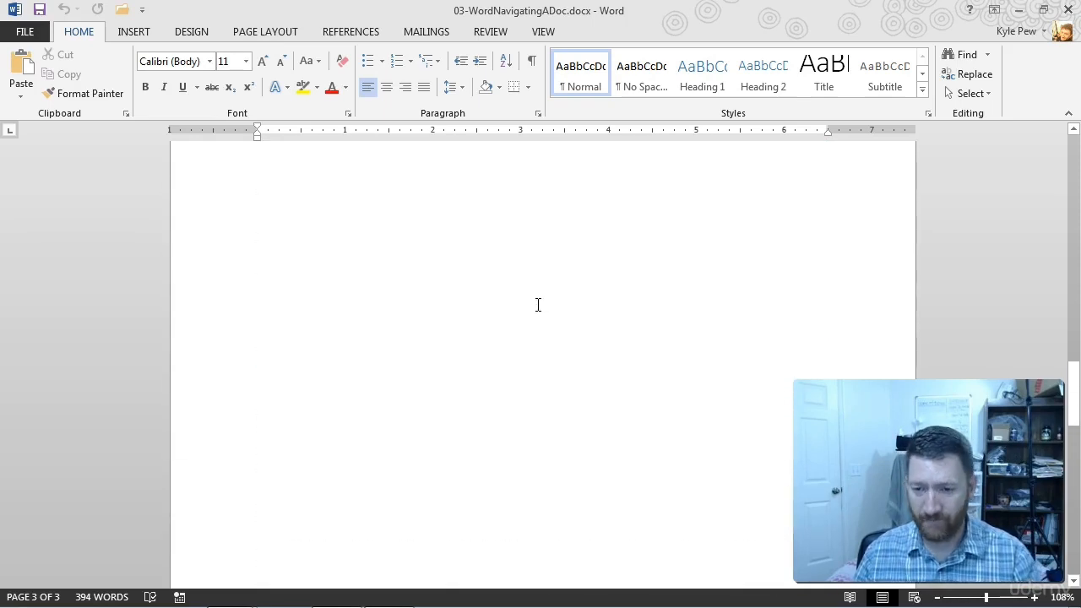
pyautogui.scroll(15, 538, 305)
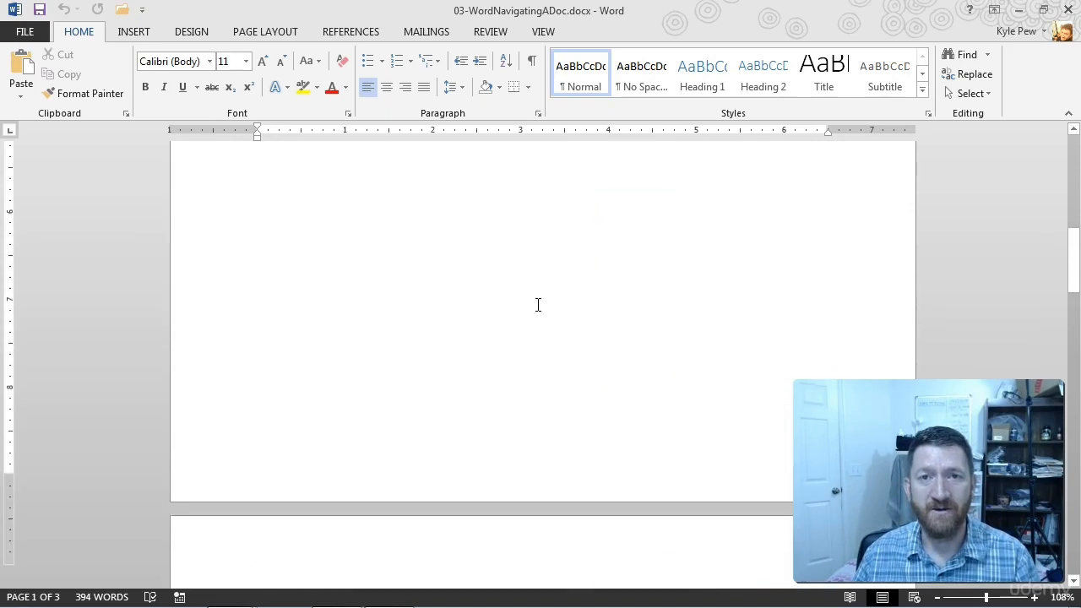
pyautogui.scroll(1, 535, 305)
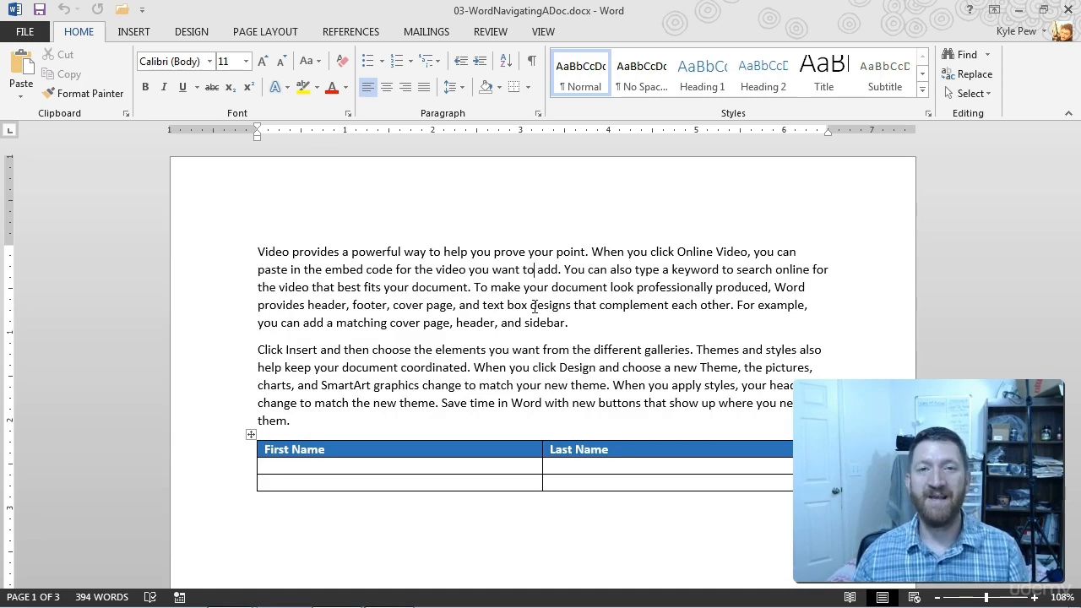
pyautogui.scroll(-12, 534, 303)
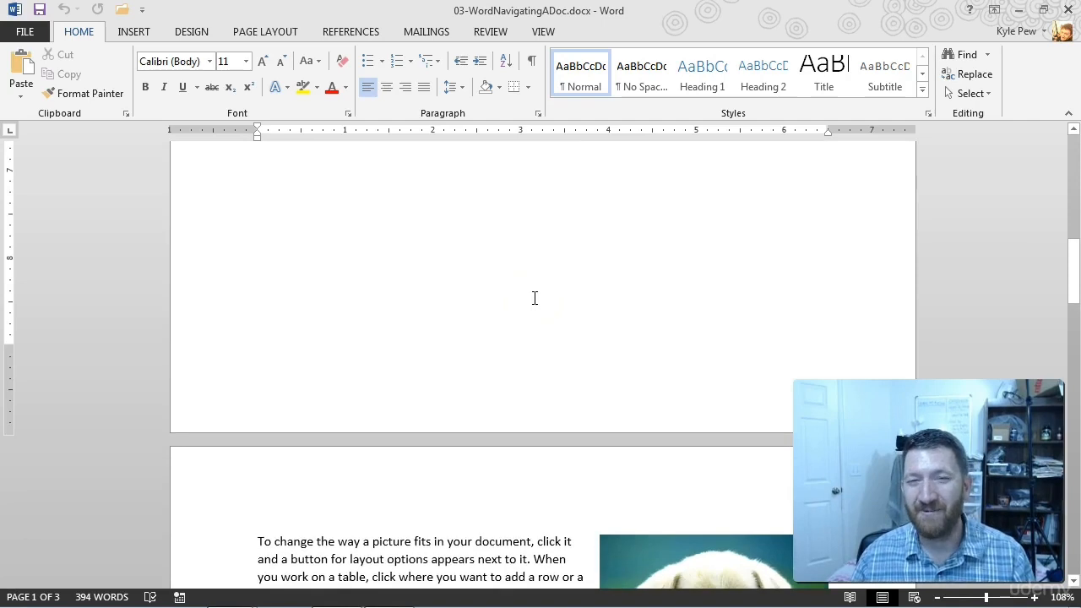
pyautogui.scroll(10, 534, 298)
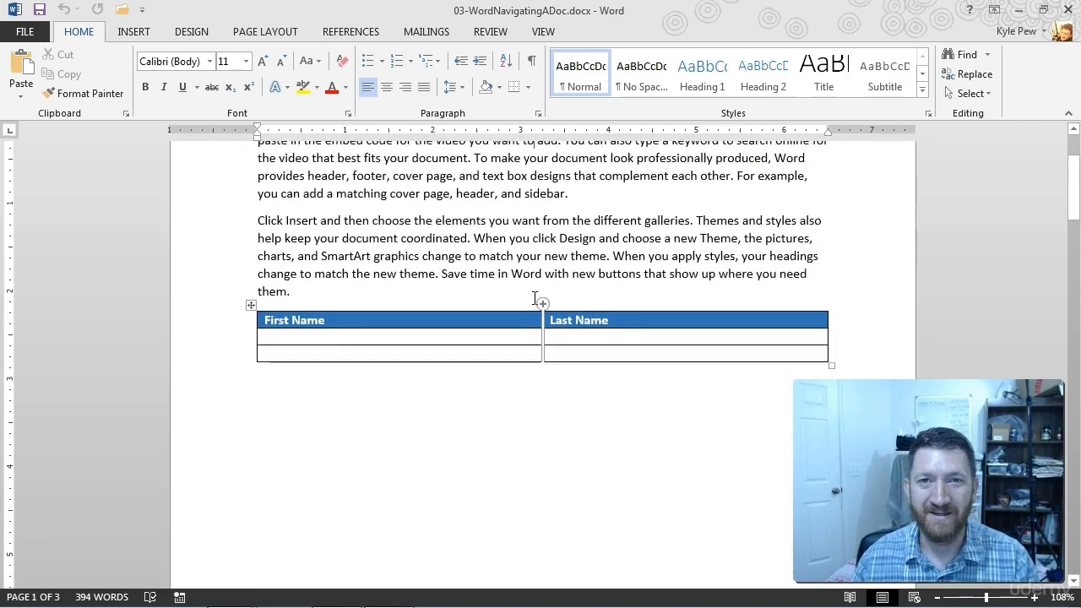
pyautogui.scroll(3, 534, 297)
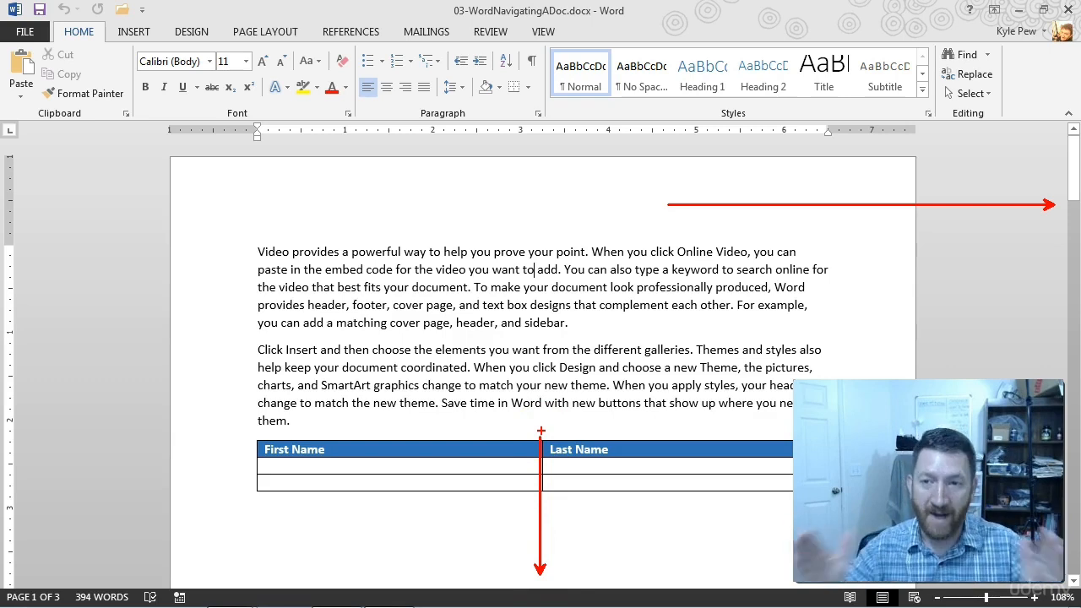
pyautogui.moveTo(13, 149); pyautogui.dragTo(161, 407)
pyautogui.moveTo(921, 157); pyautogui.dragTo(1012, 325)
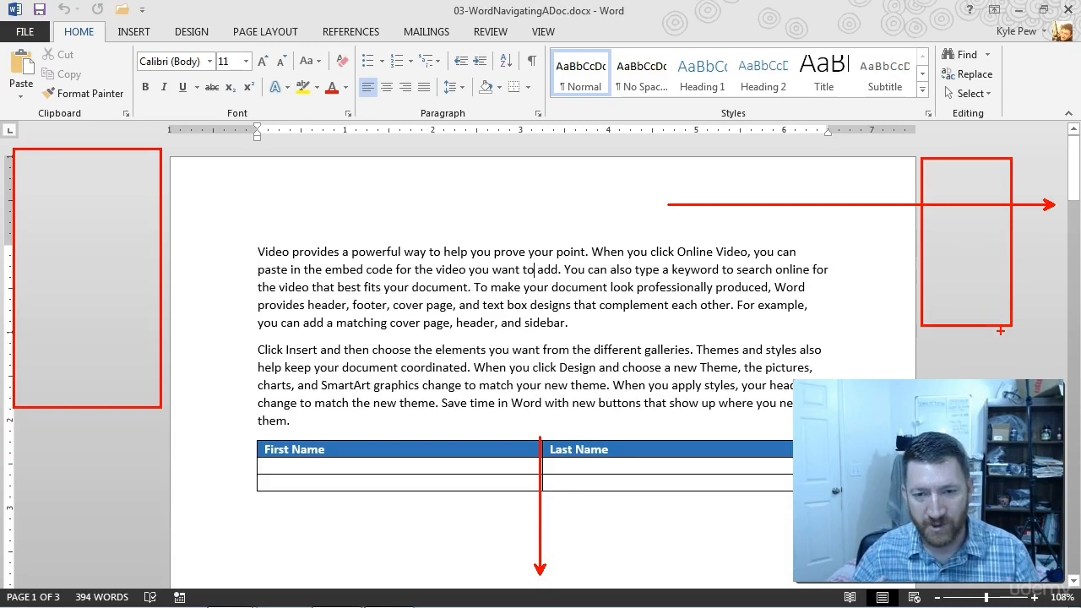
pyautogui.press('Escape')
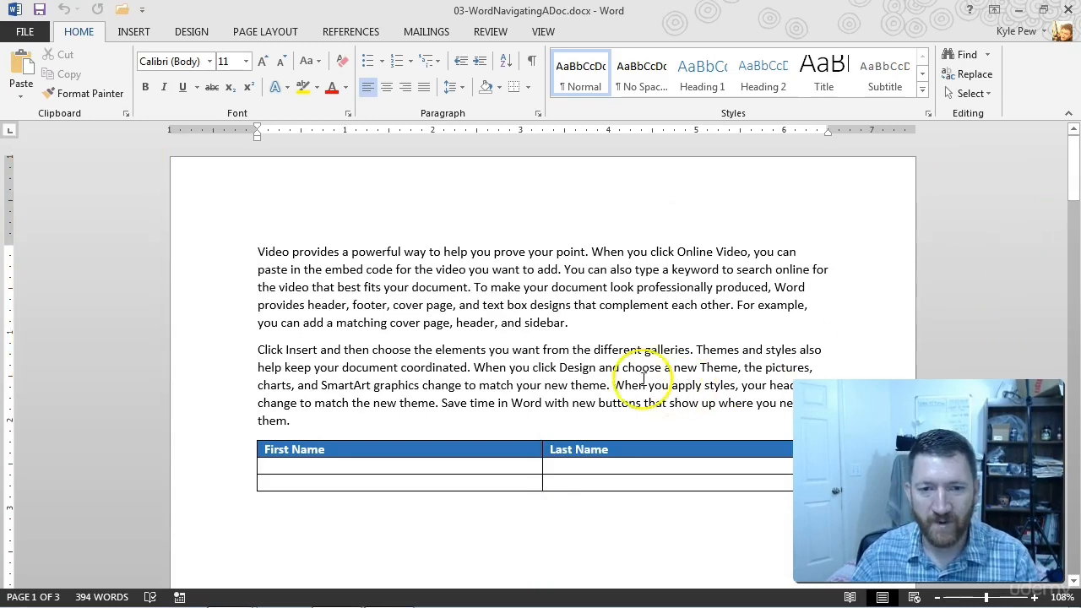
# Step: Zoom in on the first page to 238% and back out to 108%
pyautogui.scroll(2, 574, 330)
pyautogui.scroll(8, 573, 329)
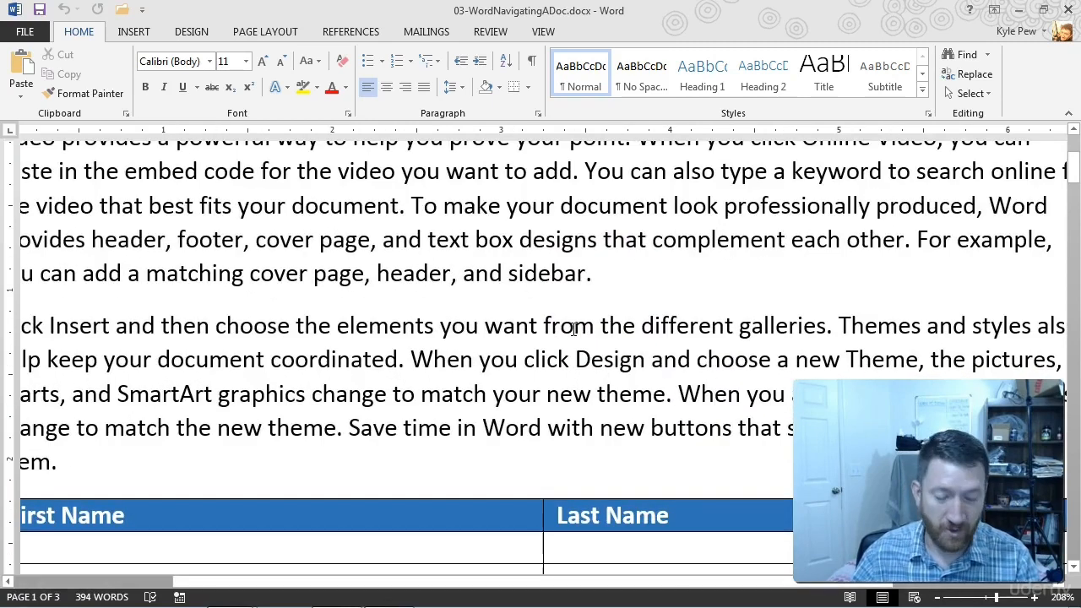
pyautogui.scroll(3, 574, 329)
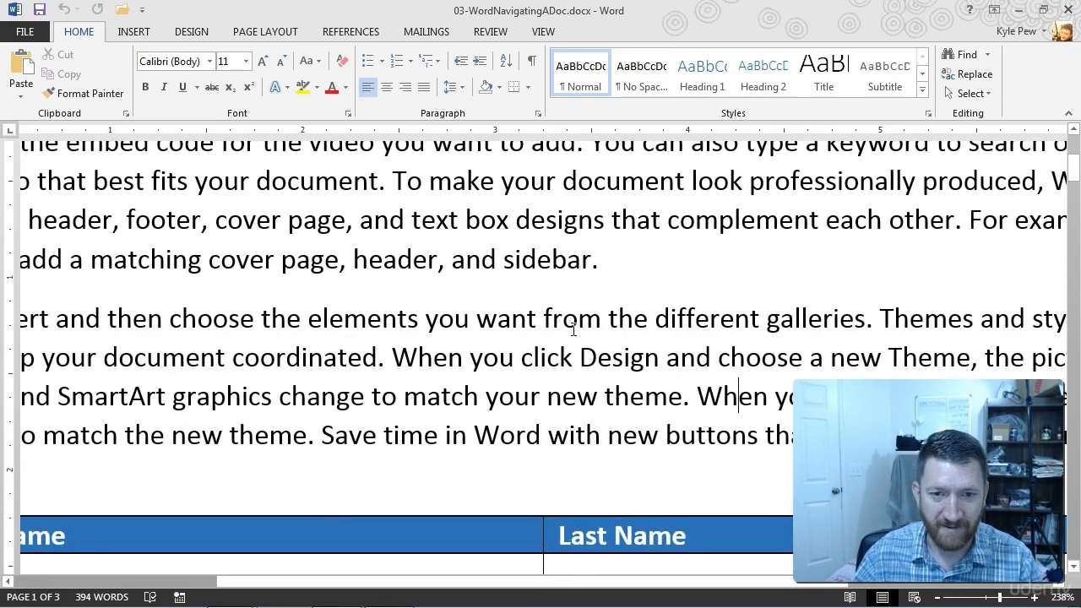
pyautogui.moveTo(492, 566); pyautogui.dragTo(491, 441)
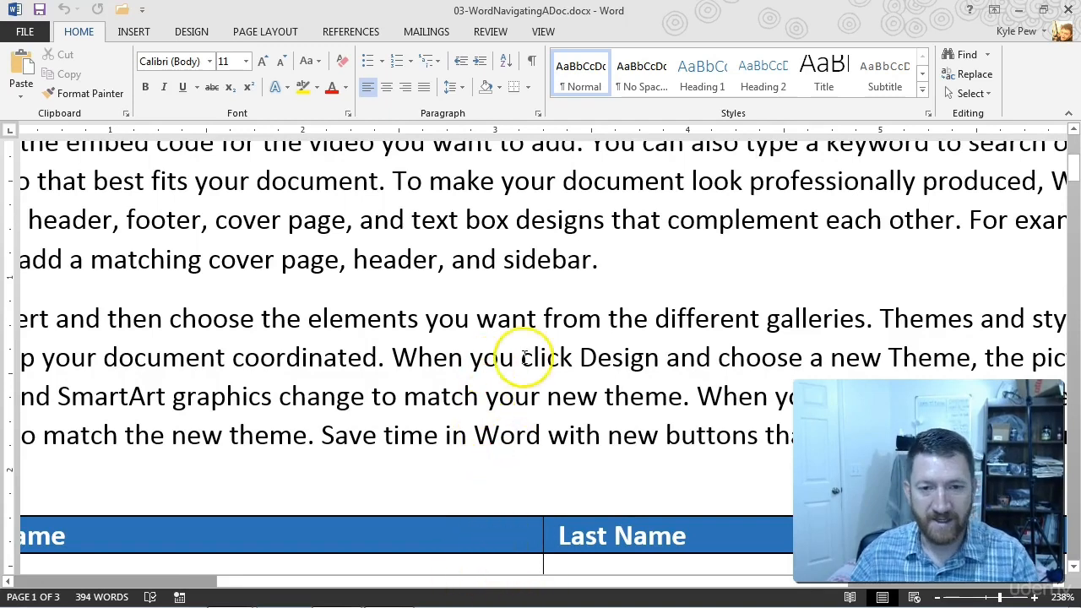
pyautogui.keyDown('ctrl'); pyautogui.scroll(-11, 527, 253); pyautogui.keyUp('ctrl')
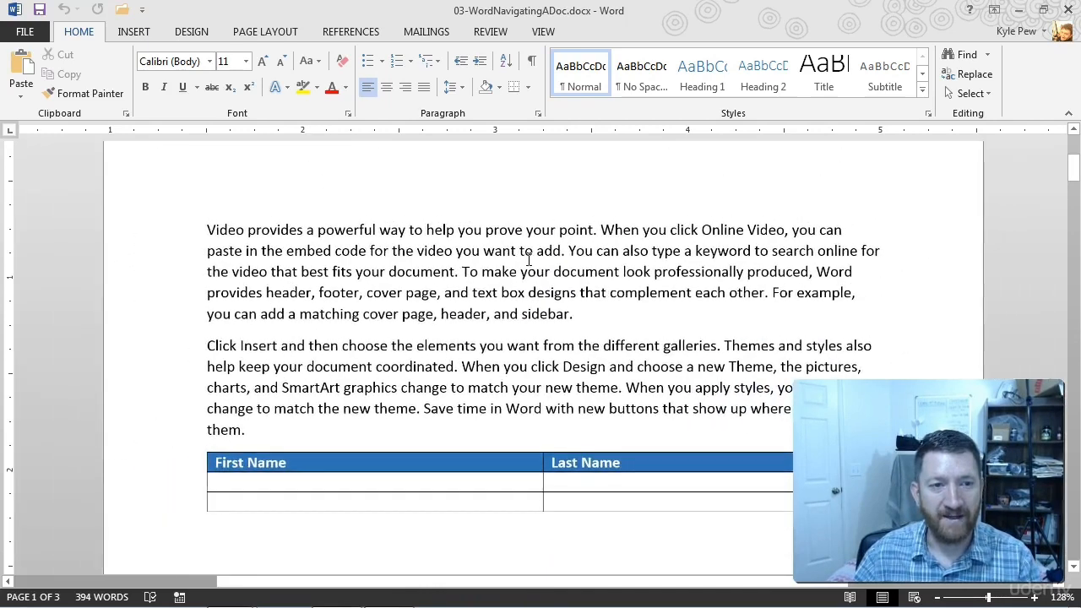
pyautogui.keyDown('ctrl'); pyautogui.scroll(-1, 530, 260); pyautogui.keyUp('ctrl')
pyautogui.keyDown('ctrl'); pyautogui.scroll(-1, 531, 264); pyautogui.keyUp('ctrl')
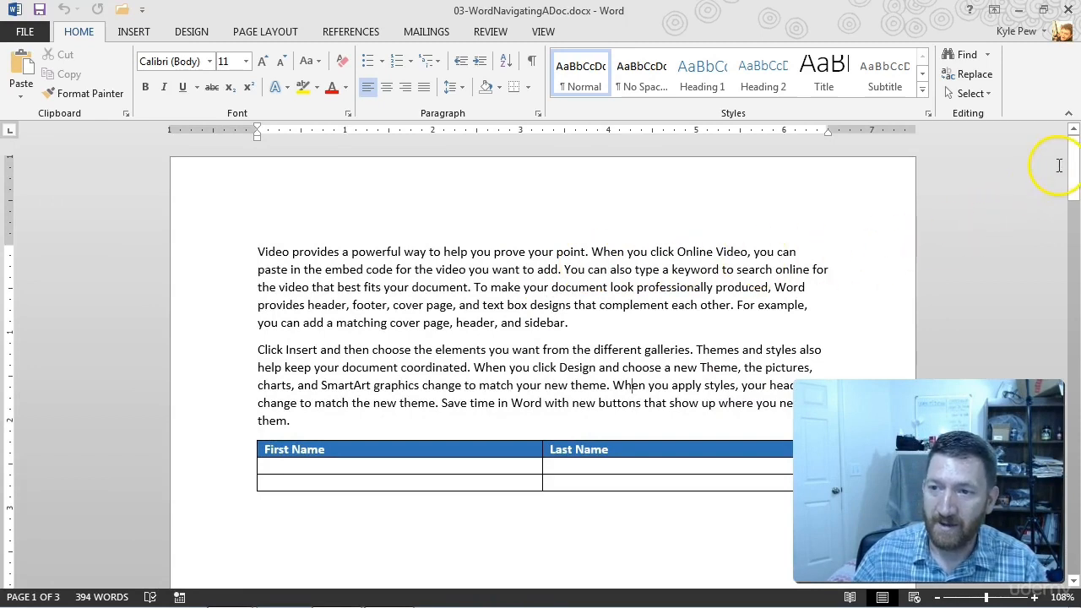
# Step: Look over the vertical scroll bar's navigation commands and close them without choosing any
pyautogui.moveTo(1075, 156)
pyautogui.mouseDown()
pyautogui.moveTo(1074, 507)
pyautogui.moveTo(1075, 153)
pyautogui.mouseUp()
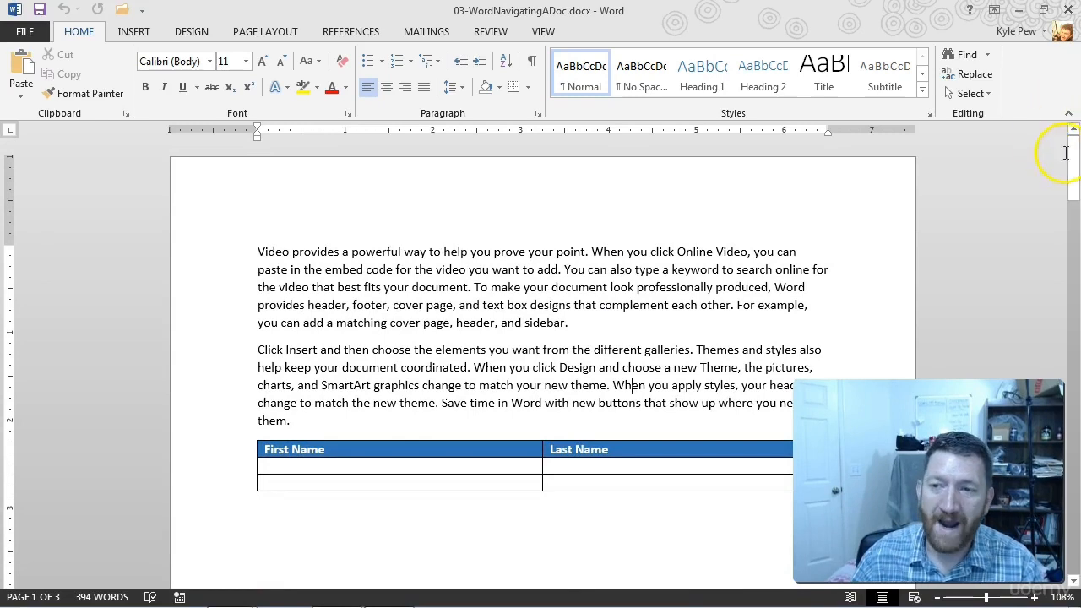
pyautogui.rightClick(1075, 172)
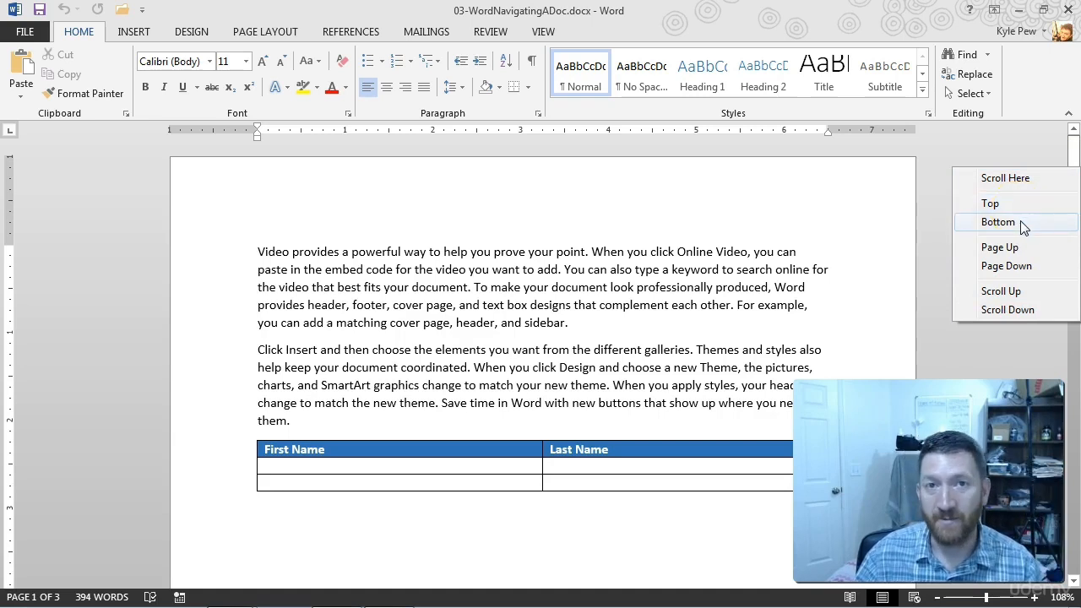
pyautogui.click(1022, 248)
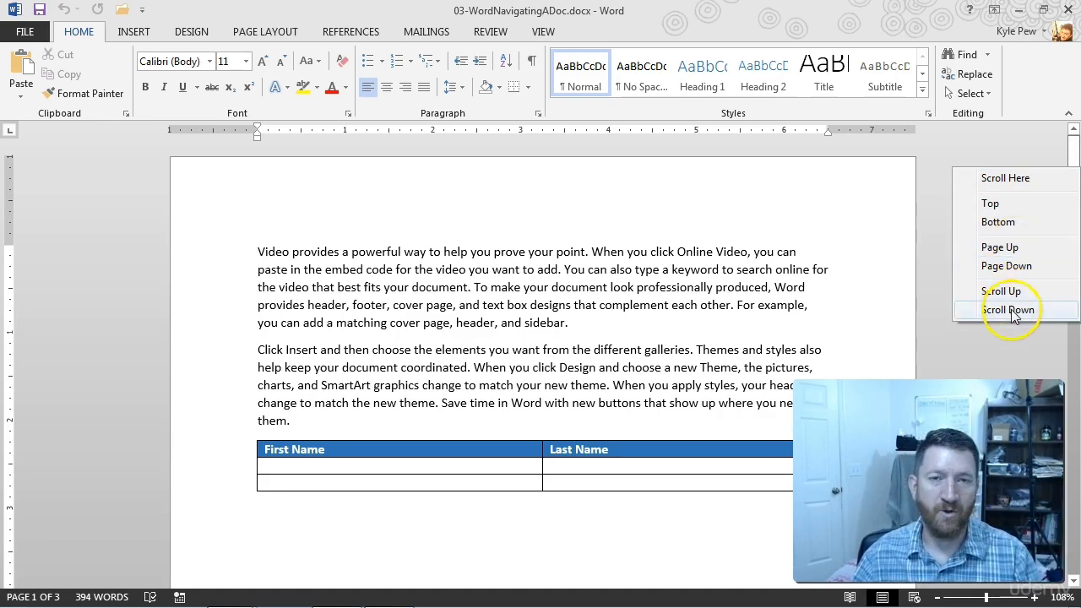
pyautogui.click(898, 298)
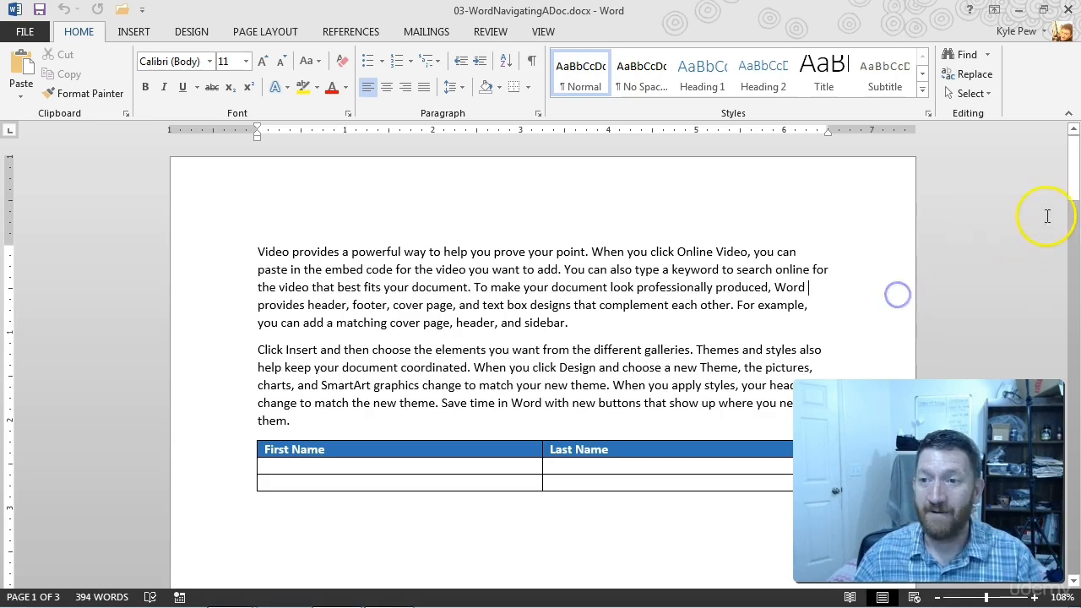
pyautogui.rightClick(1076, 152)
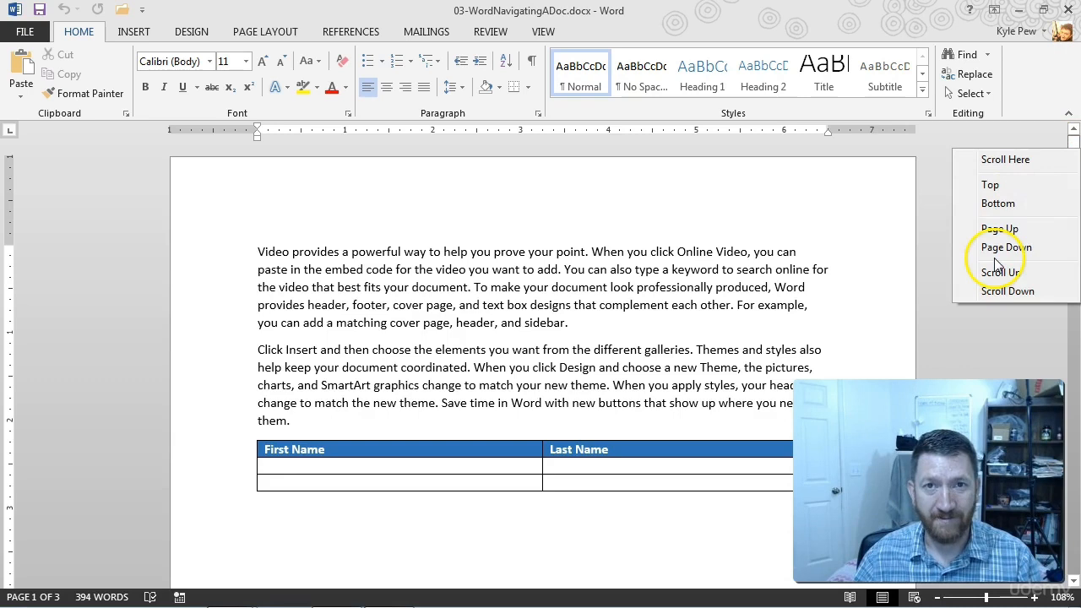
pyautogui.click(706, 309)
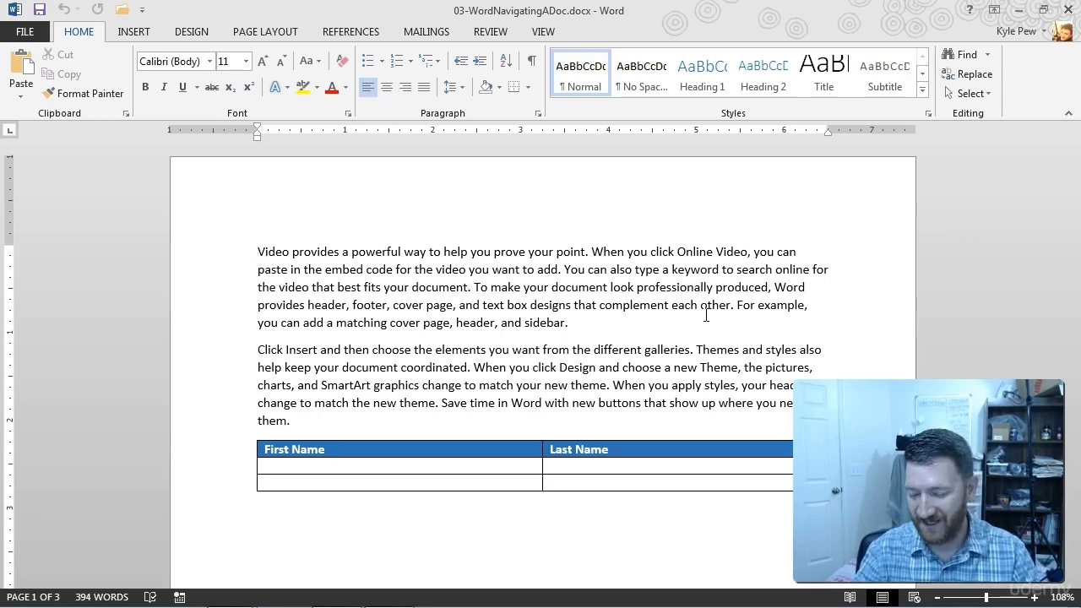
# Step: Page down through the document to page 3 and return to the start of page 1
pyautogui.scroll(-8, 706, 315)
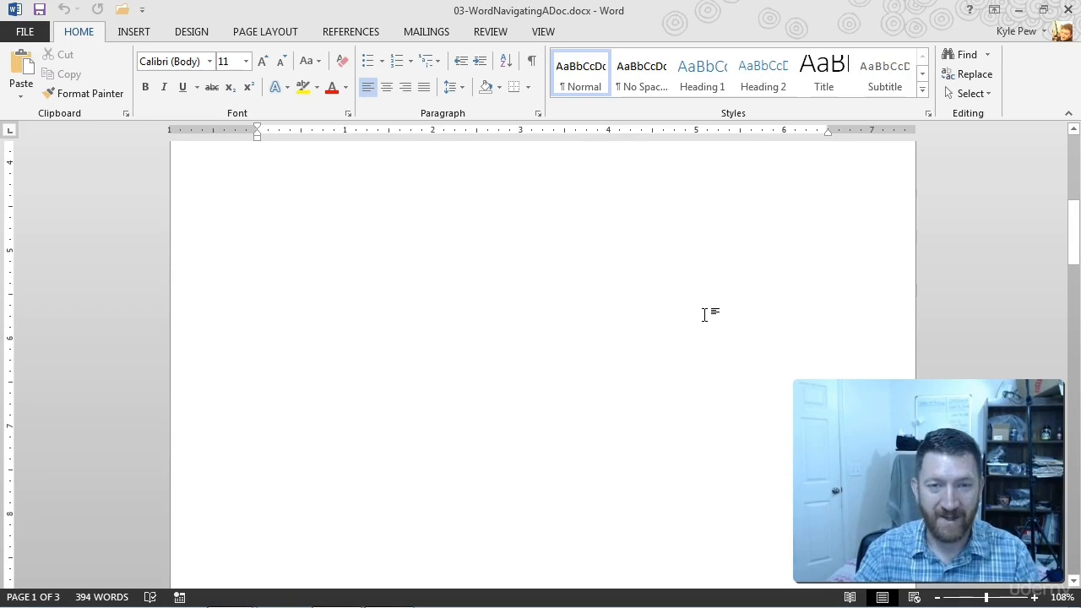
pyautogui.scroll(-20, 704, 314)
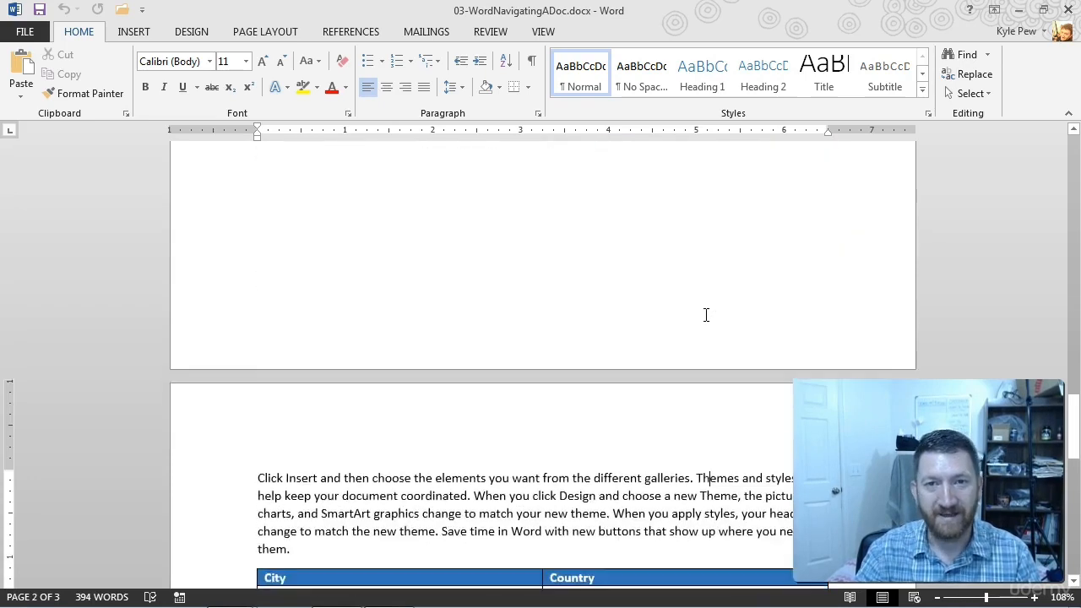
pyautogui.scroll(-5, 706, 315)
pyautogui.scroll(15, 704, 314)
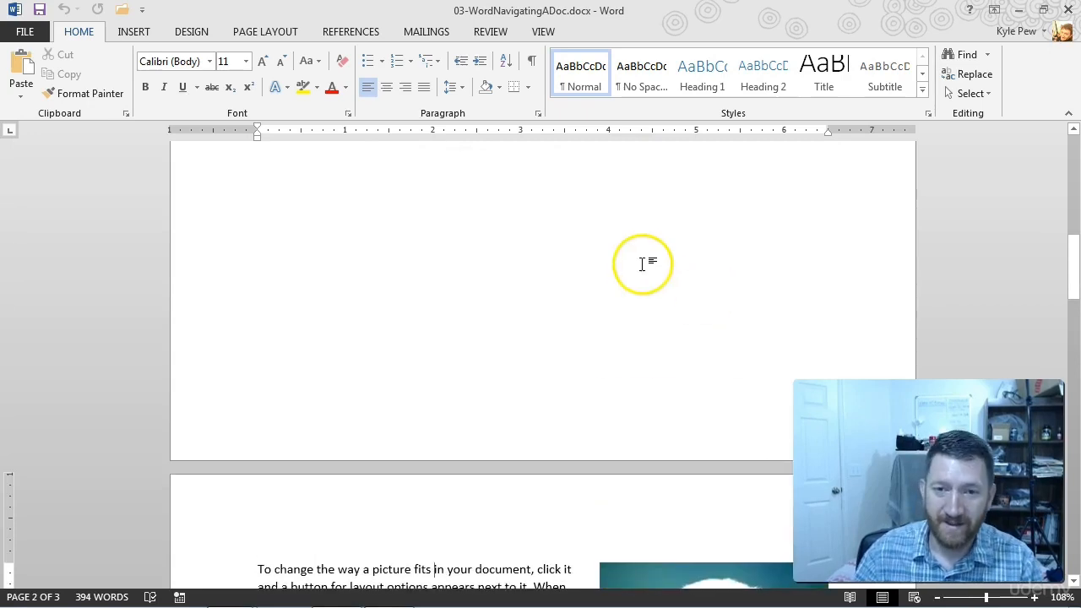
pyautogui.scroll(13, 644, 265)
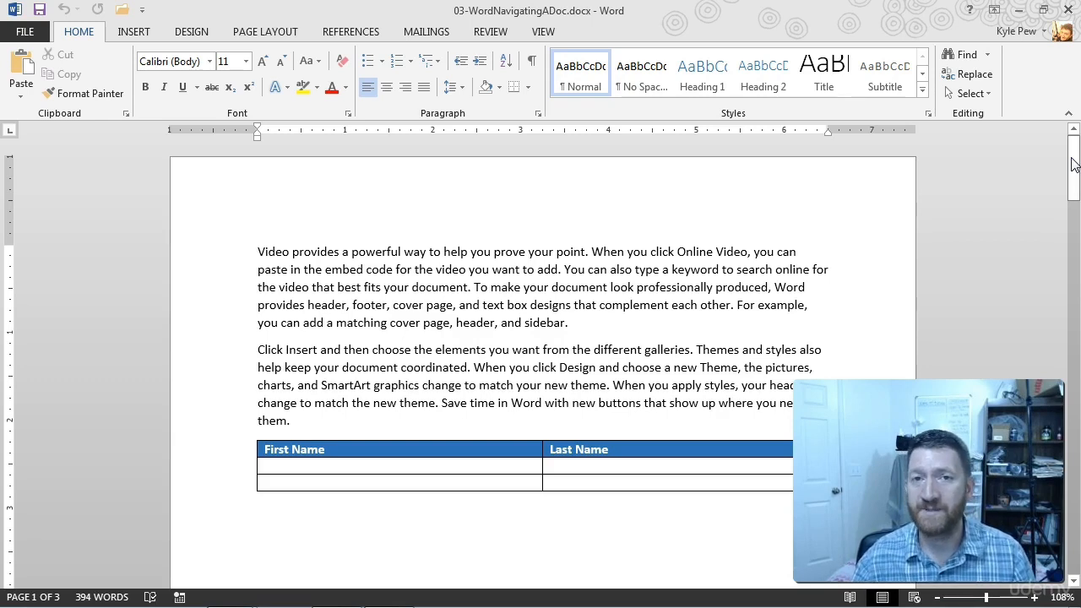
pyautogui.hotkey('ctrl', '2')
pyautogui.moveTo(79, 43); pyautogui.dragTo(145, 116)
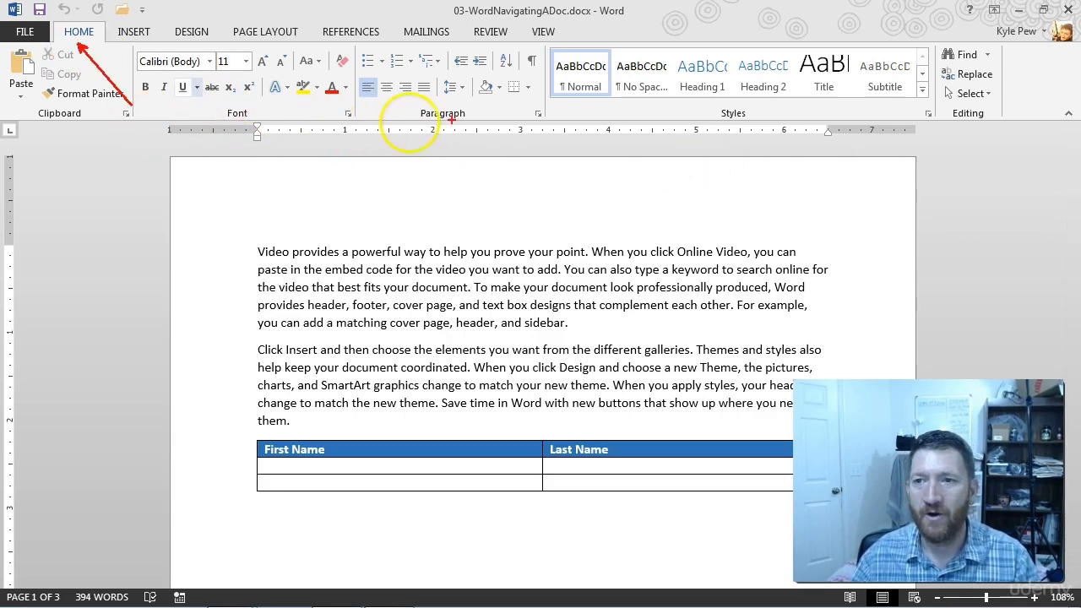
pyautogui.moveTo(934, 46); pyautogui.dragTo(1001, 63)
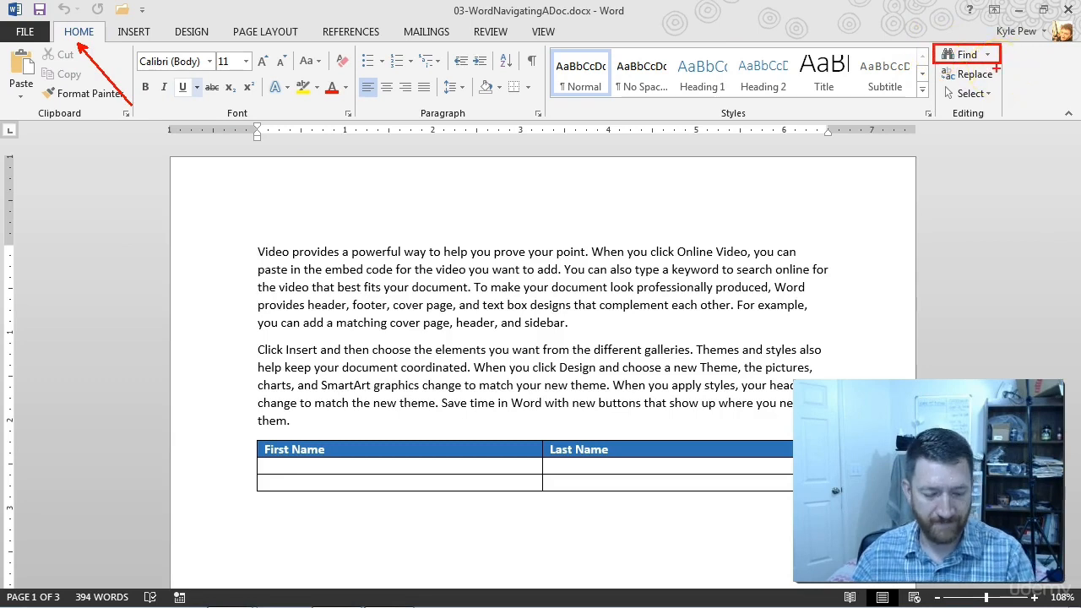
pyautogui.press('Escape')
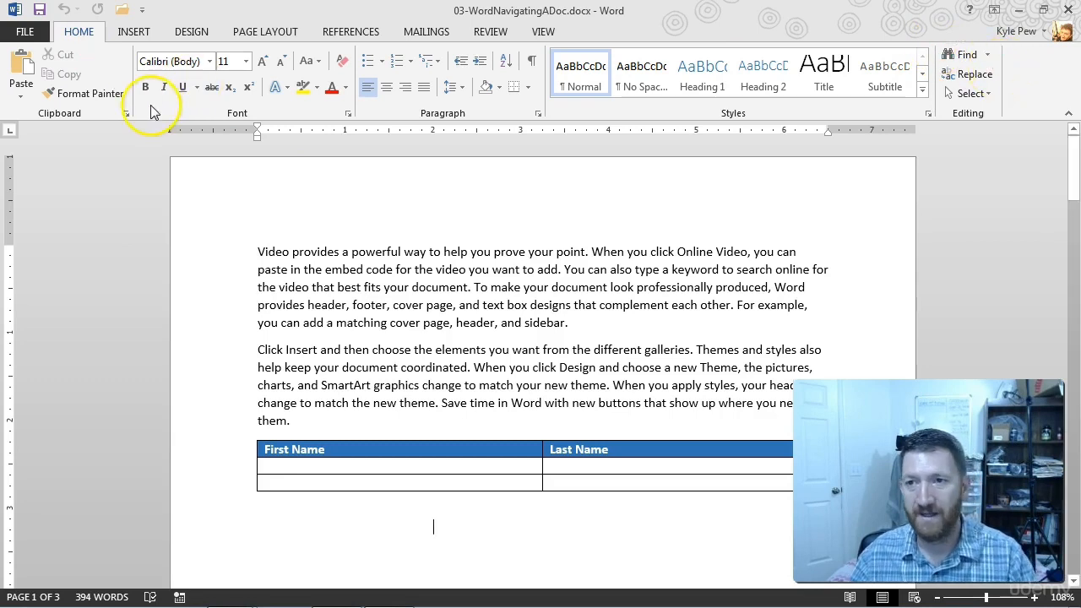
# Step: Use Go To with Page as the target and jump to page 3
pyautogui.click(986, 55)
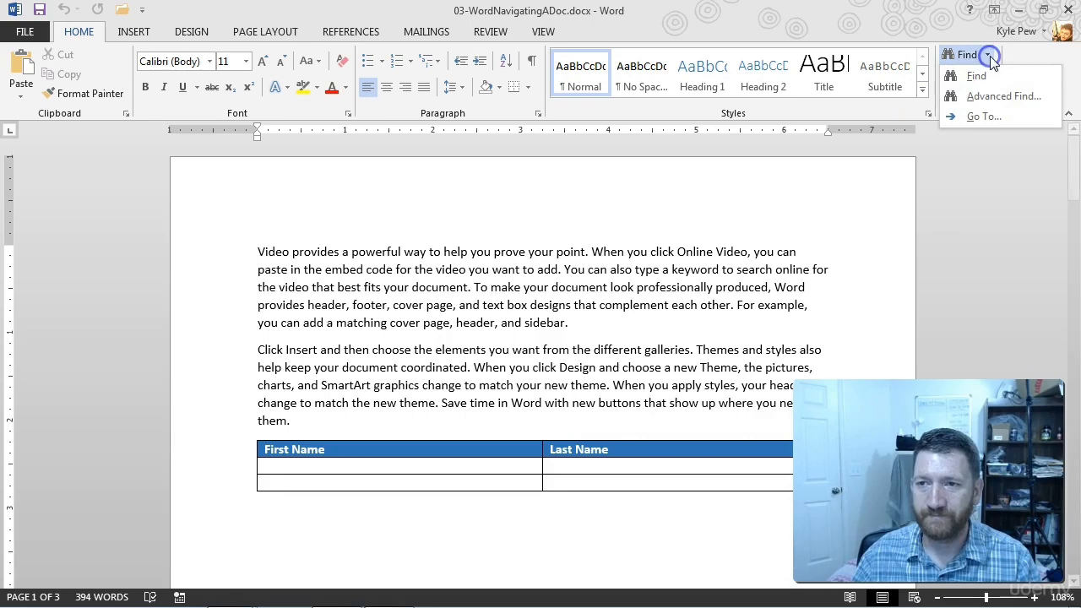
pyautogui.click(987, 118)
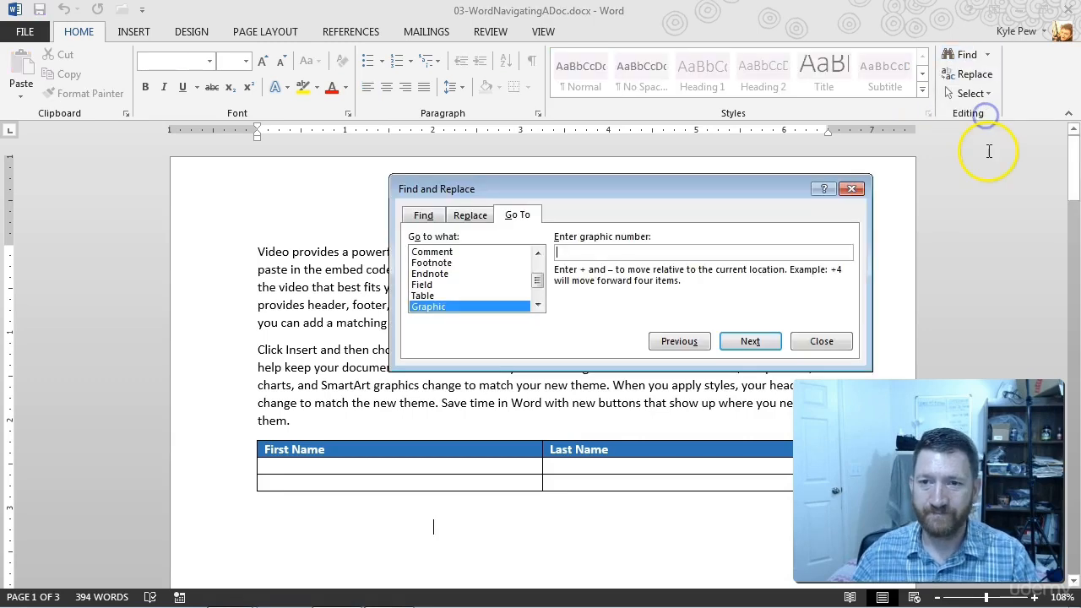
pyautogui.moveTo(617, 180); pyautogui.dragTo(581, 172)
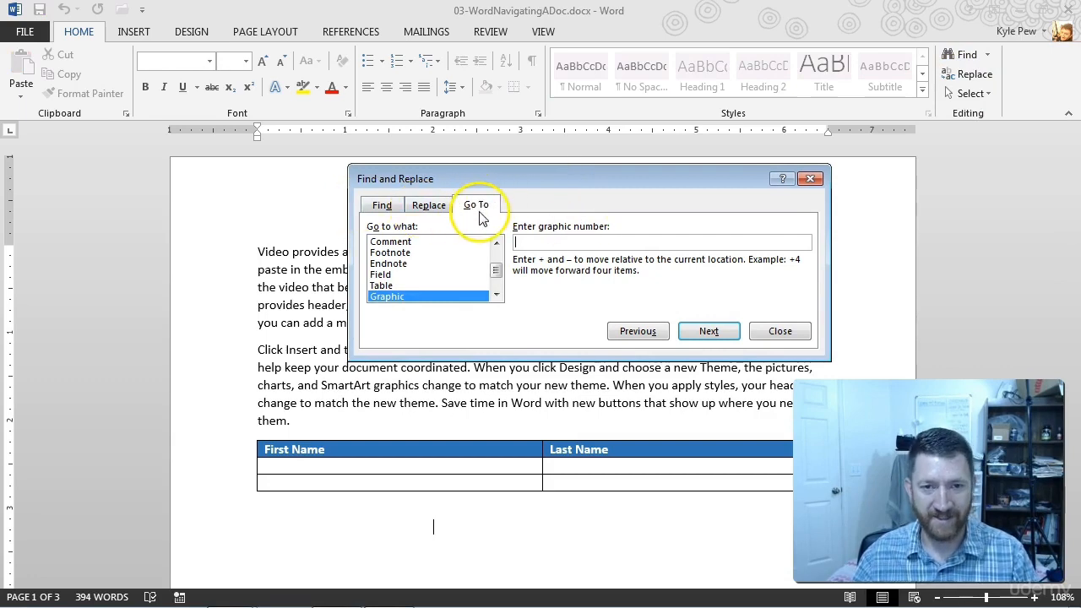
pyautogui.moveTo(496, 279); pyautogui.dragTo(495, 258)
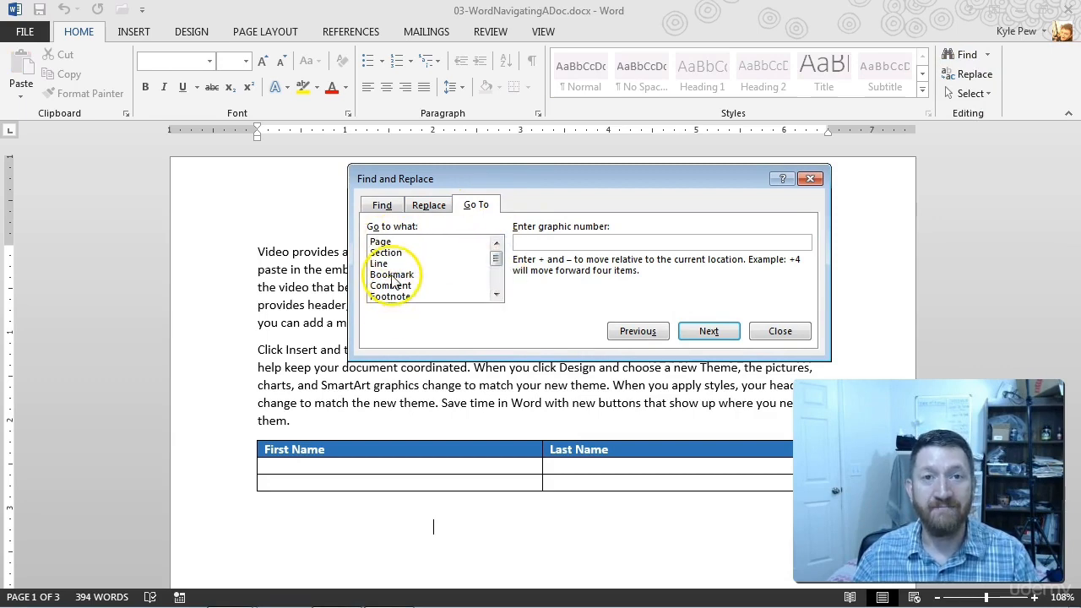
pyautogui.click(393, 242)
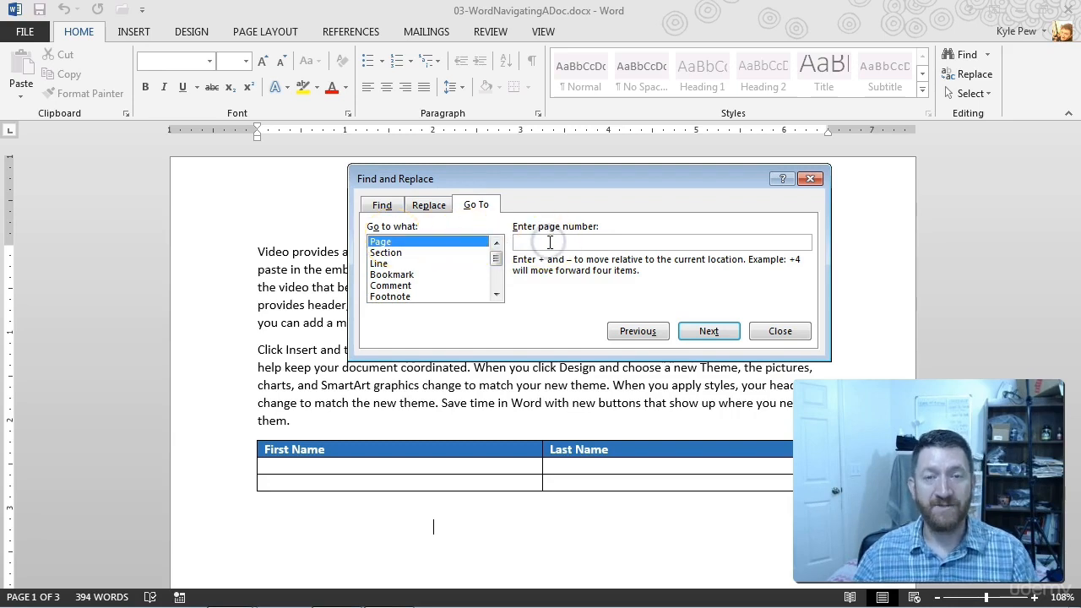
pyautogui.write('3')
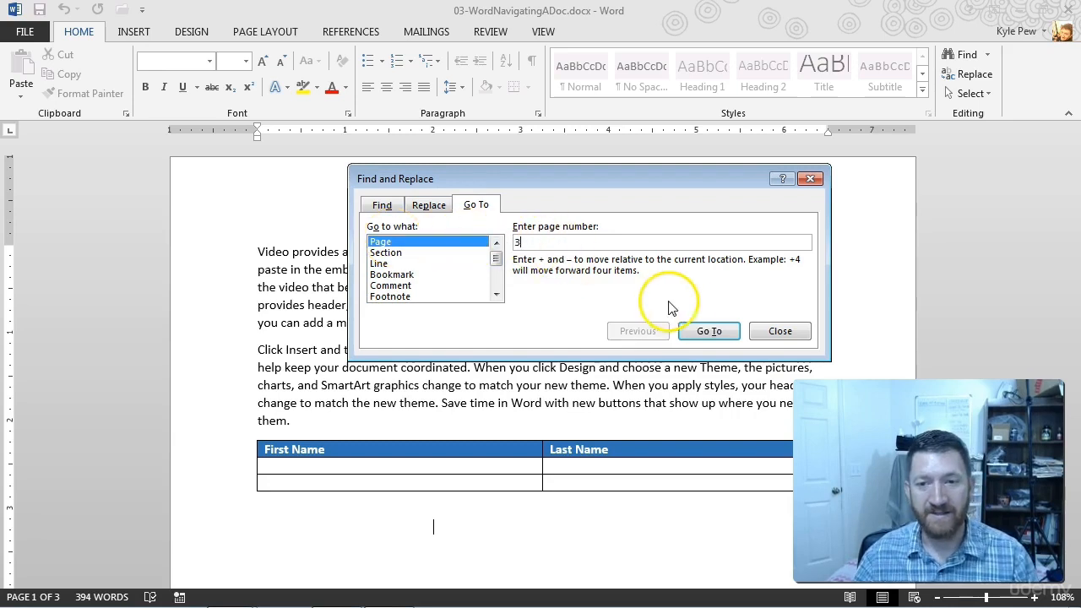
pyautogui.click(708, 332)
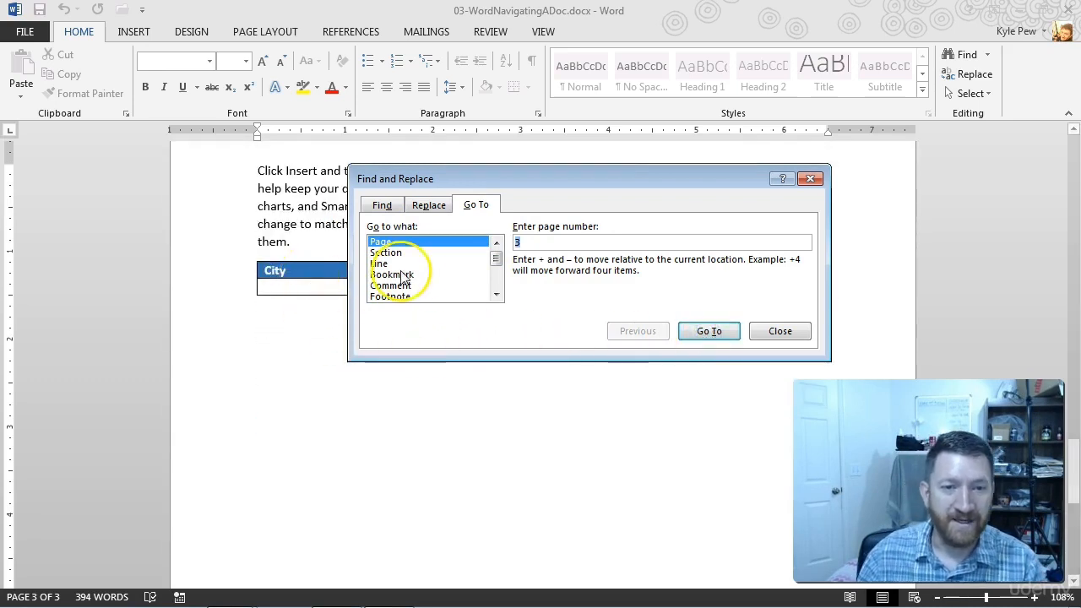
# Step: Switch the Go To target to Table and jump between the City table on page 3 and the First Name table on page 1
pyautogui.click(496, 295)
pyautogui.click(496, 295)
pyautogui.click(496, 294)
pyautogui.click(496, 294)
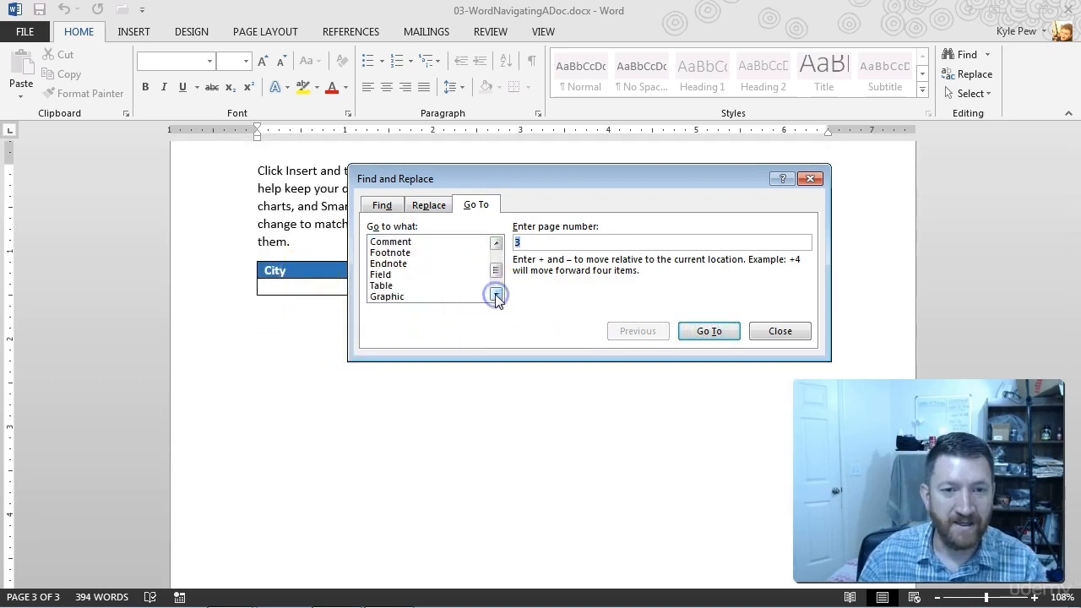
pyautogui.click(400, 287)
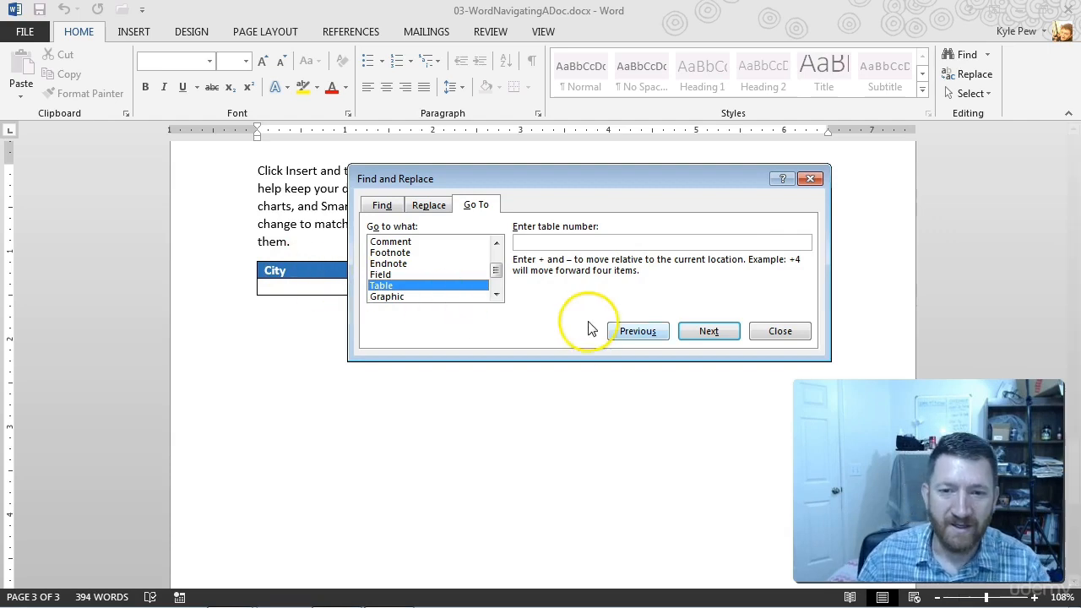
pyautogui.click(684, 335)
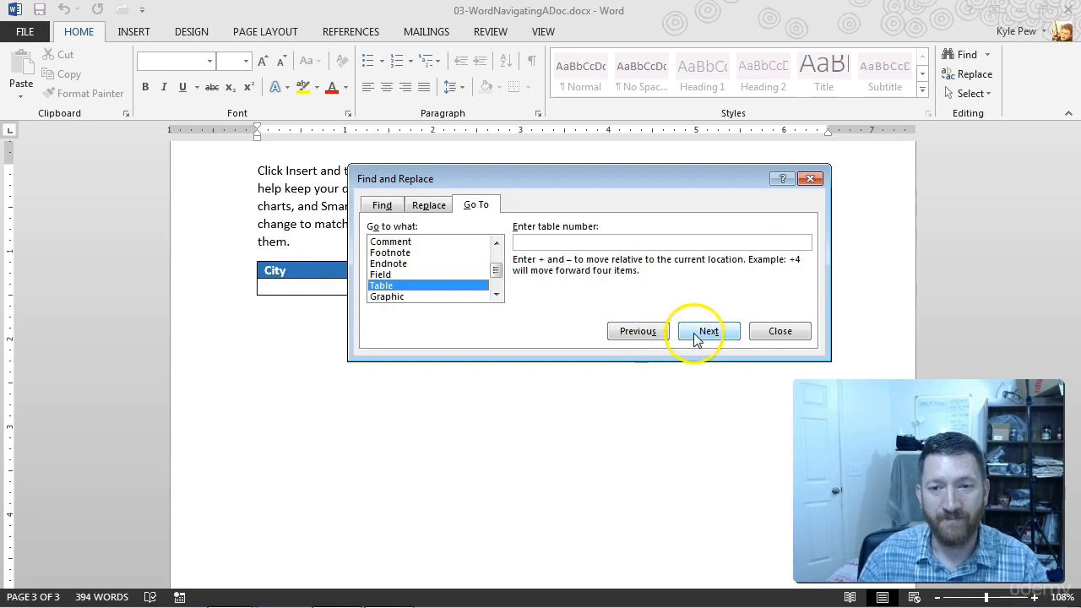
pyautogui.click(708, 332)
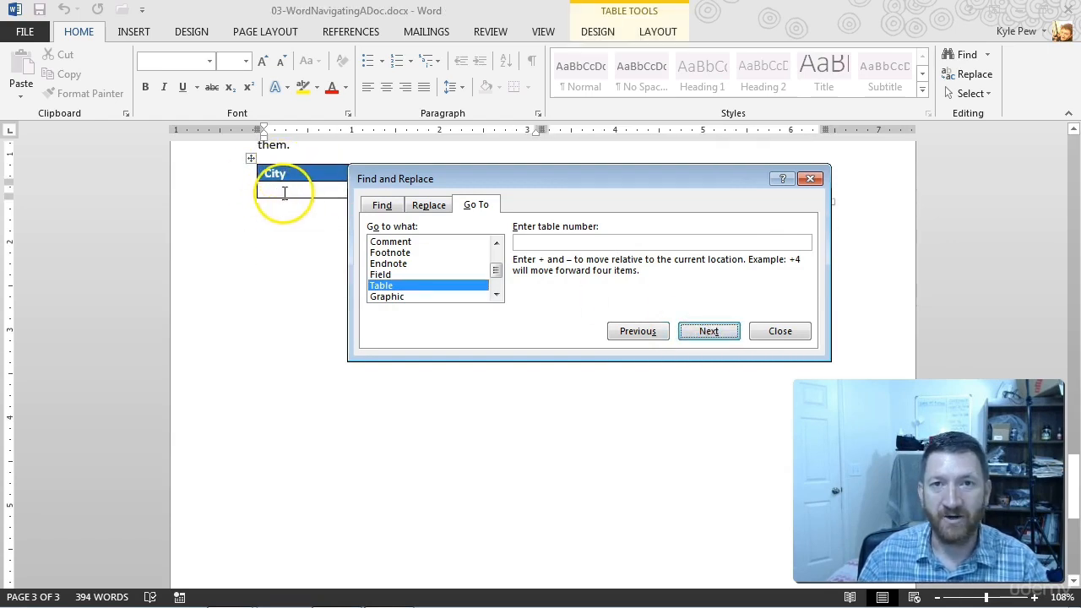
pyautogui.click(634, 332)
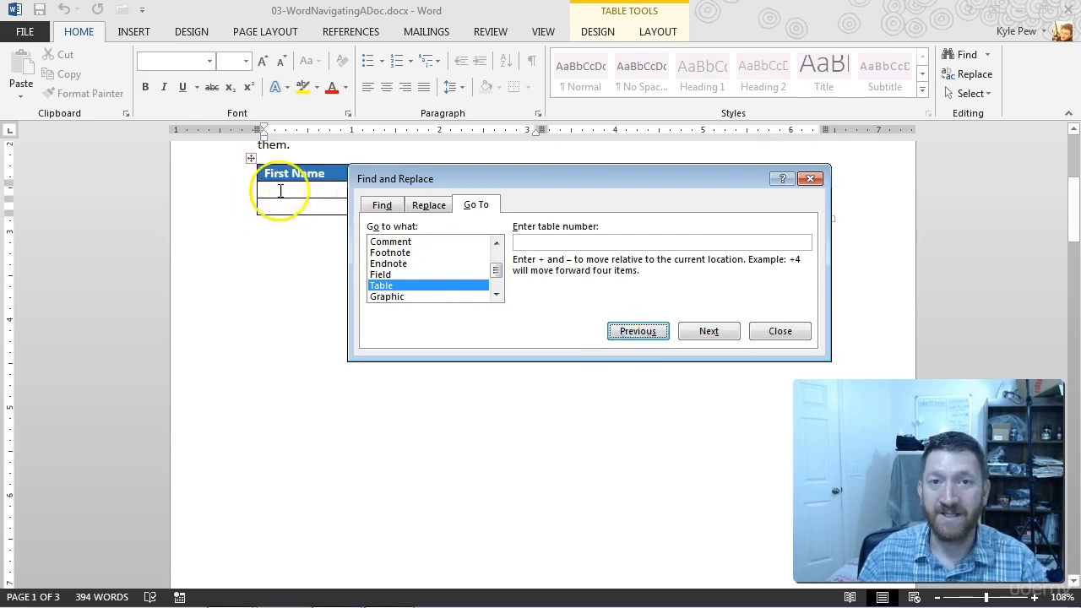
pyautogui.click(691, 330)
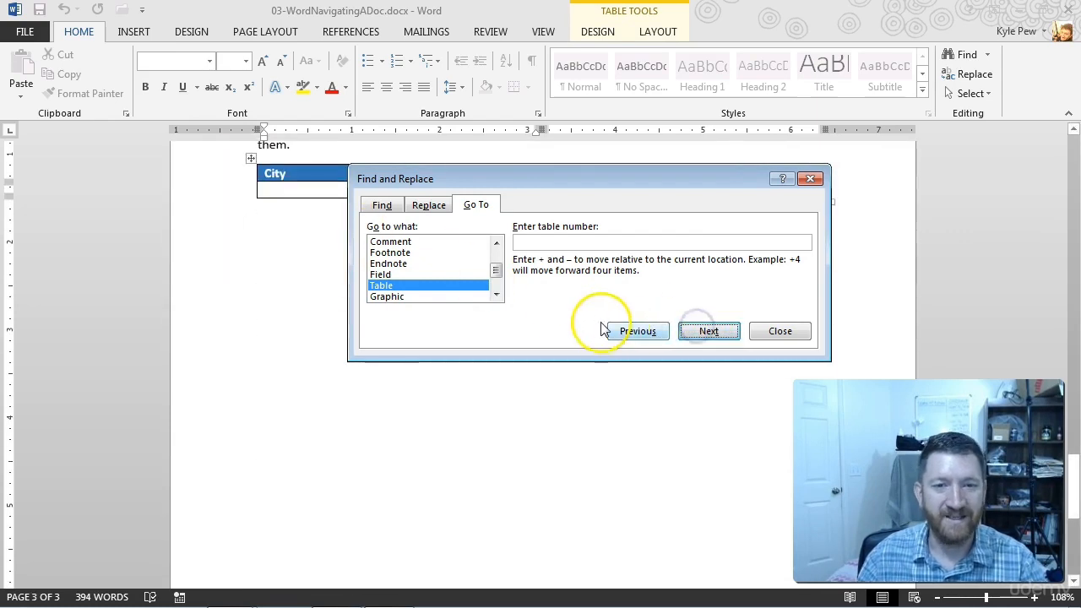
# Step: Go to the previous Graphic, the puppy picture on page 2, and move the Find and Replace dialog off it
pyautogui.click(410, 298)
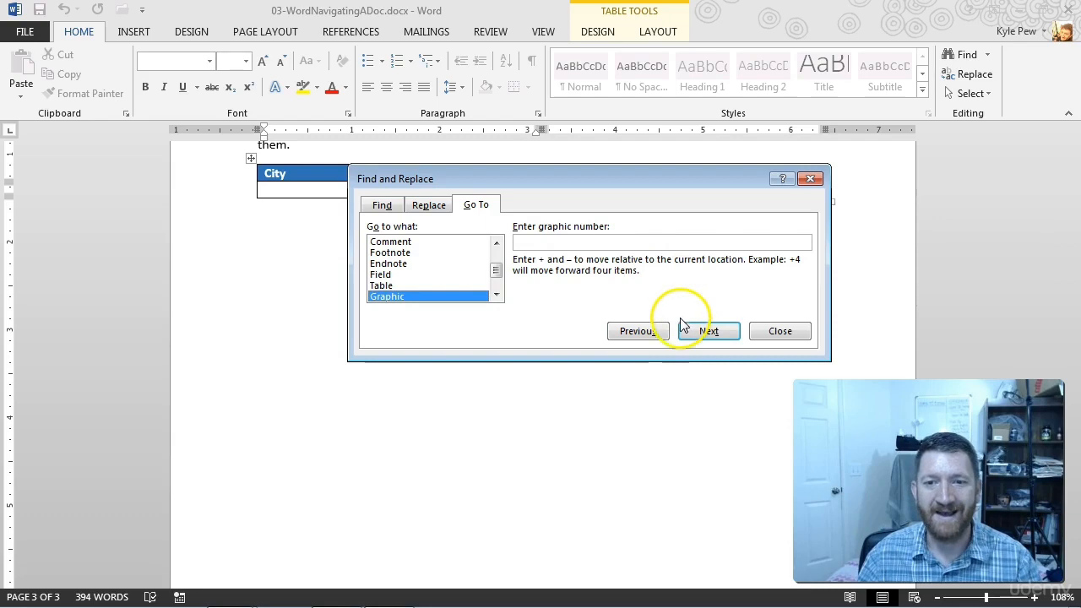
pyautogui.click(642, 332)
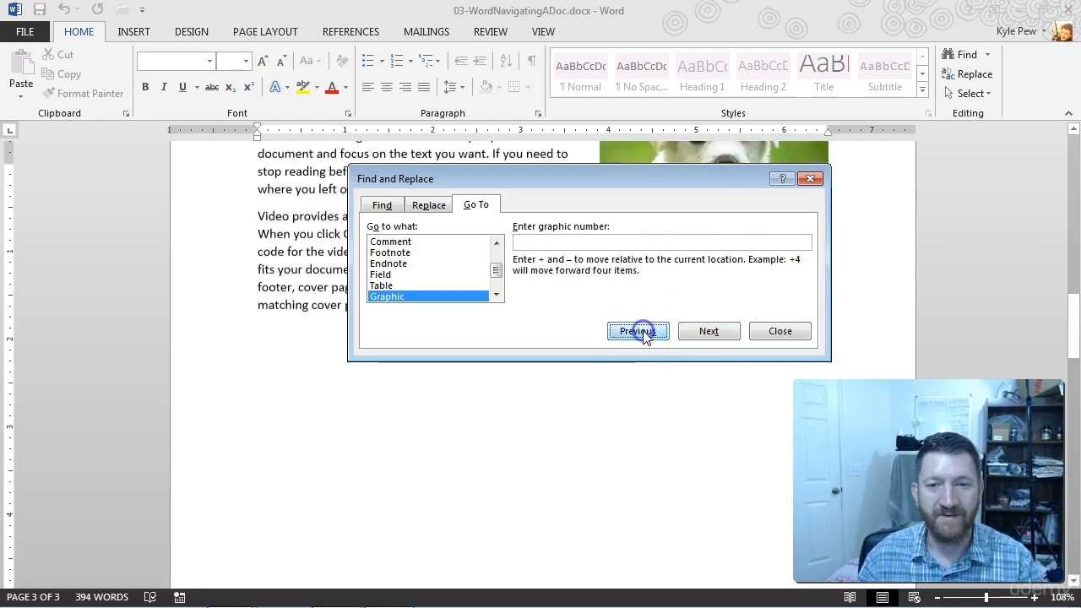
pyautogui.click(638, 332)
pyautogui.moveTo(601, 168); pyautogui.dragTo(446, 301)
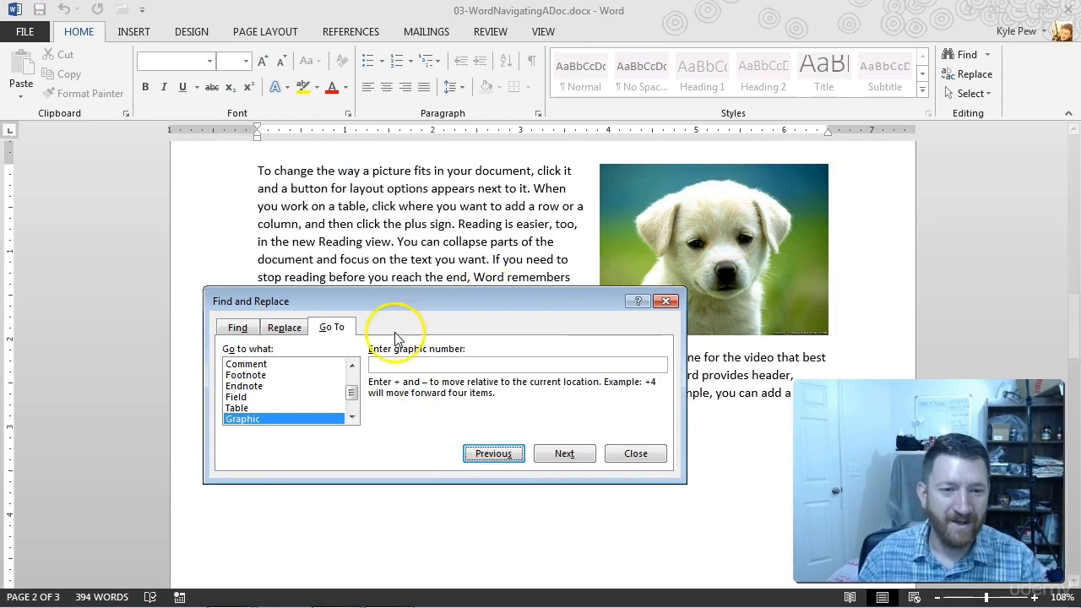
pyautogui.moveTo(353, 392)
pyautogui.mouseDown()
pyautogui.moveTo(355, 403)
pyautogui.moveTo(353, 386)
pyautogui.mouseUp()
pyautogui.click(352, 384)
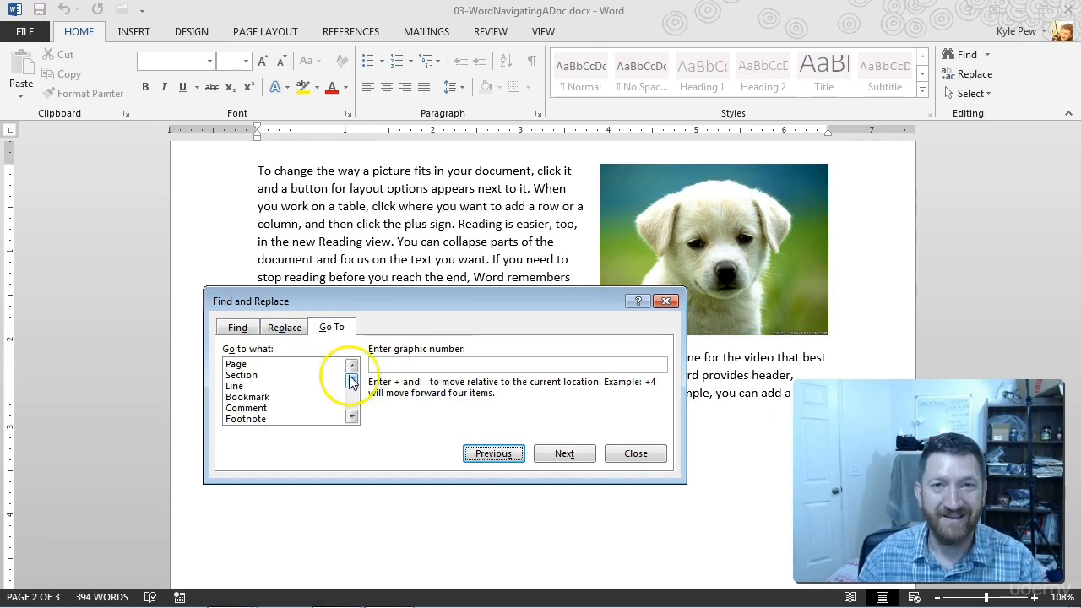
# Step: Close the Find and Replace dialog and move the insertion point from the end of page 2's first paragraph up three lines
pyautogui.click(629, 454)
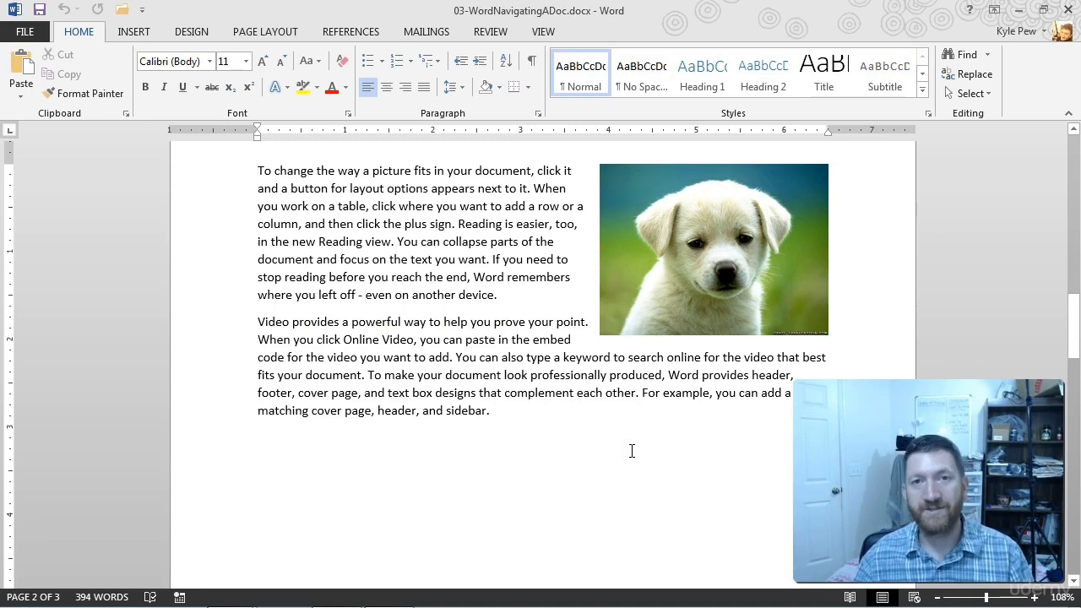
pyautogui.click(512, 292)
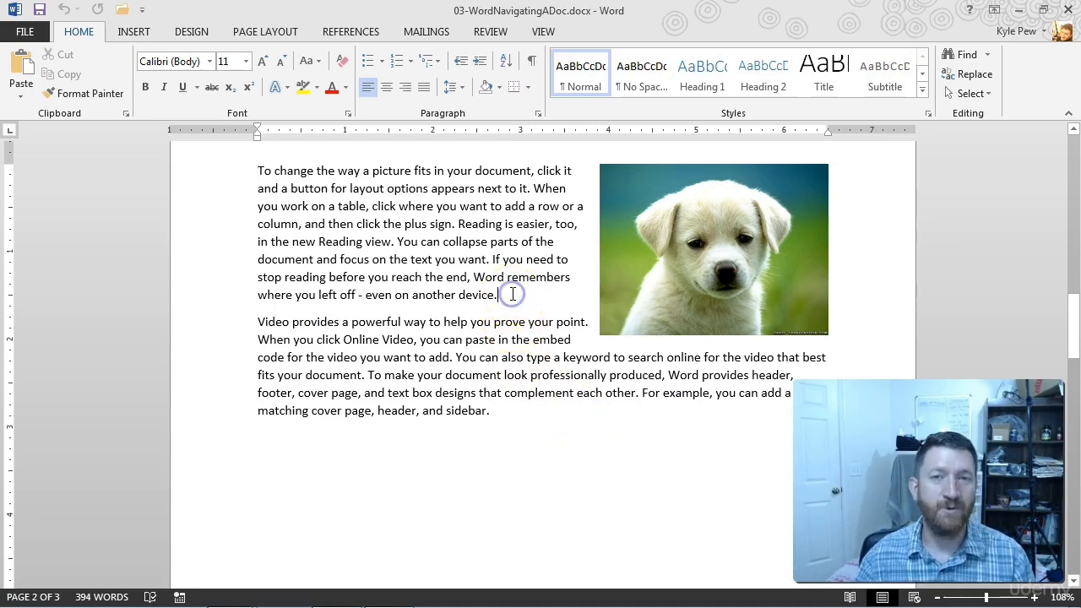
pyautogui.press('Down')
pyautogui.press('Down')
pyautogui.press('Down')
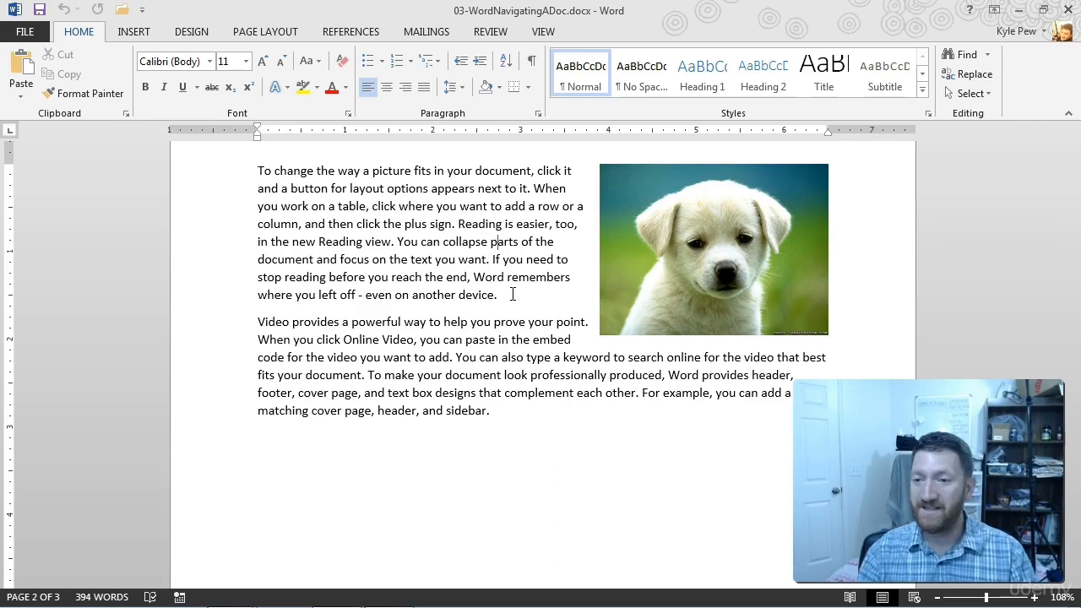
pyautogui.scroll(-1, 499, 241)
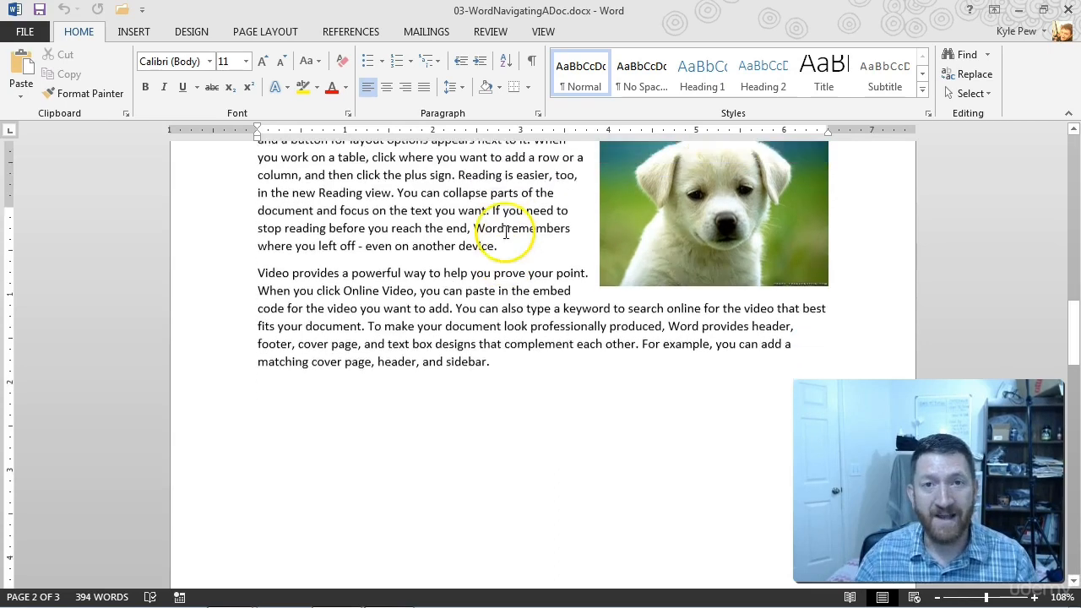
pyautogui.scroll(2, 495, 215)
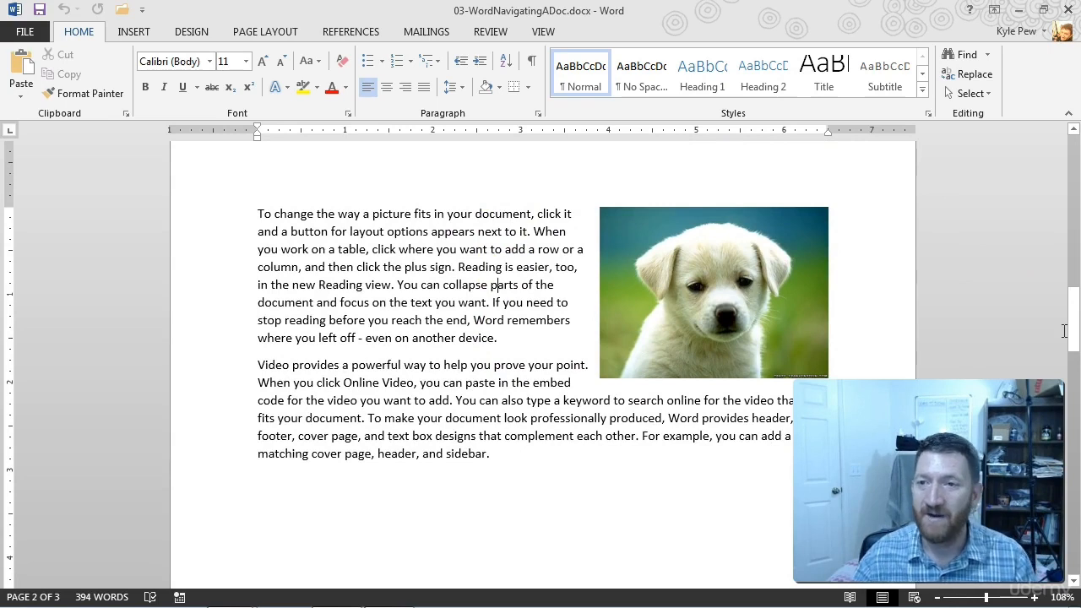
pyautogui.click(982, 56)
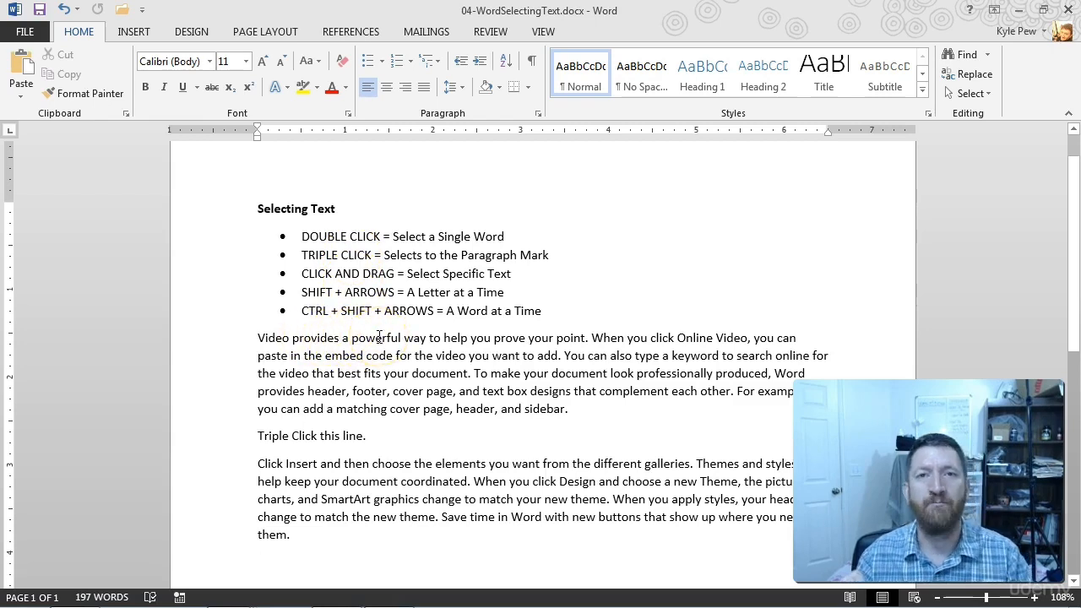
# Step: In 04-WordSelectingText.docx, select the single word "powerful", then the word "want" in the first body paragraph, clearing each selection
pyautogui.doubleClick(378, 338)
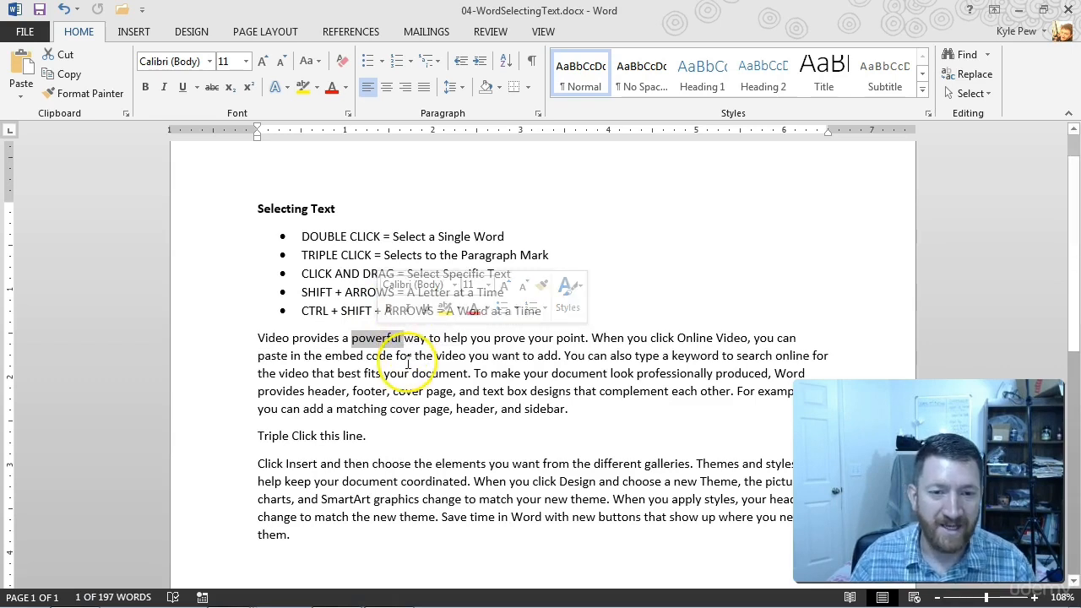
pyautogui.click(408, 361)
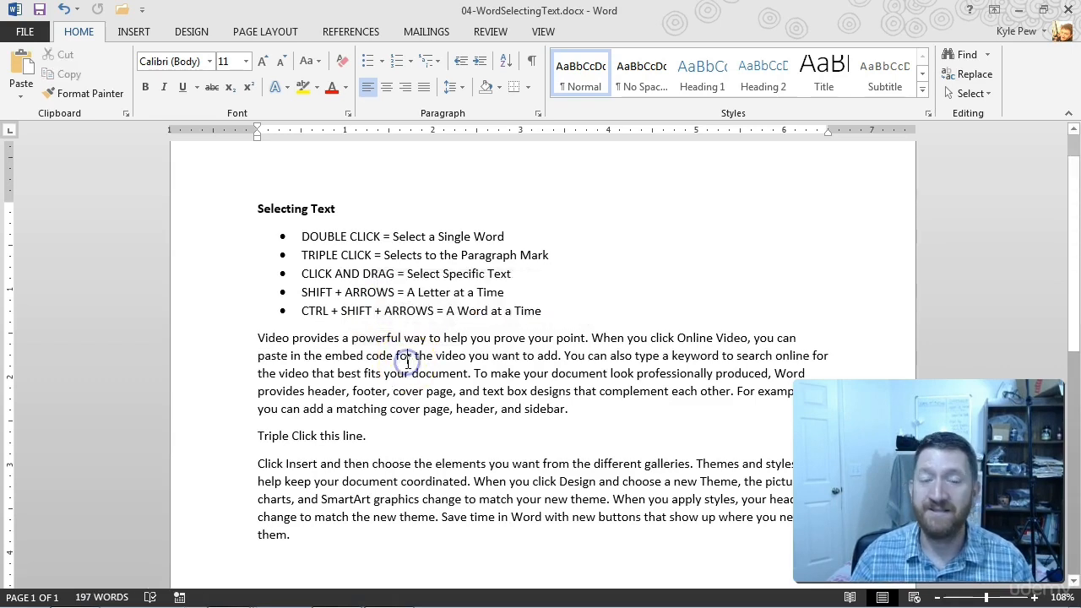
pyautogui.doubleClick(507, 358)
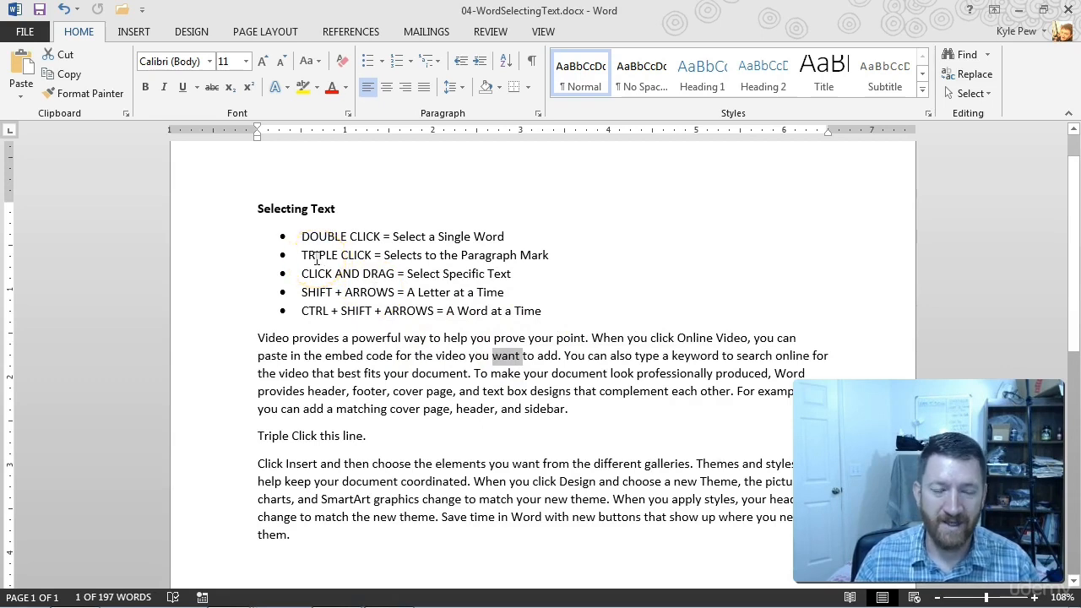
pyautogui.click(388, 380)
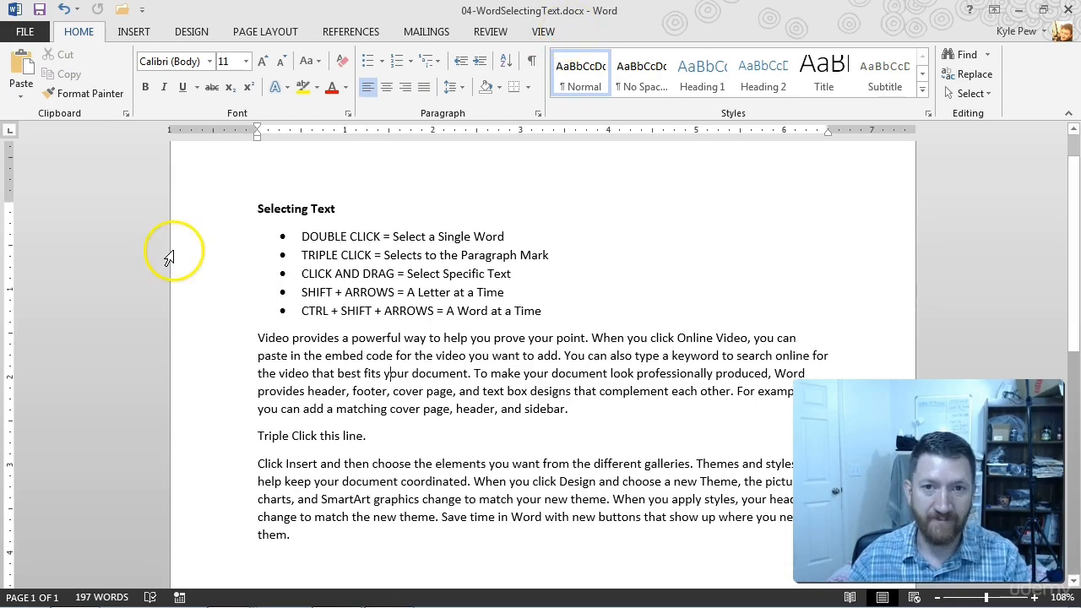
# Step: Show the formatting marks, select the whole paragraph beginning "Video provides" through its paragraph mark, and clear the selection
pyautogui.click(532, 63)
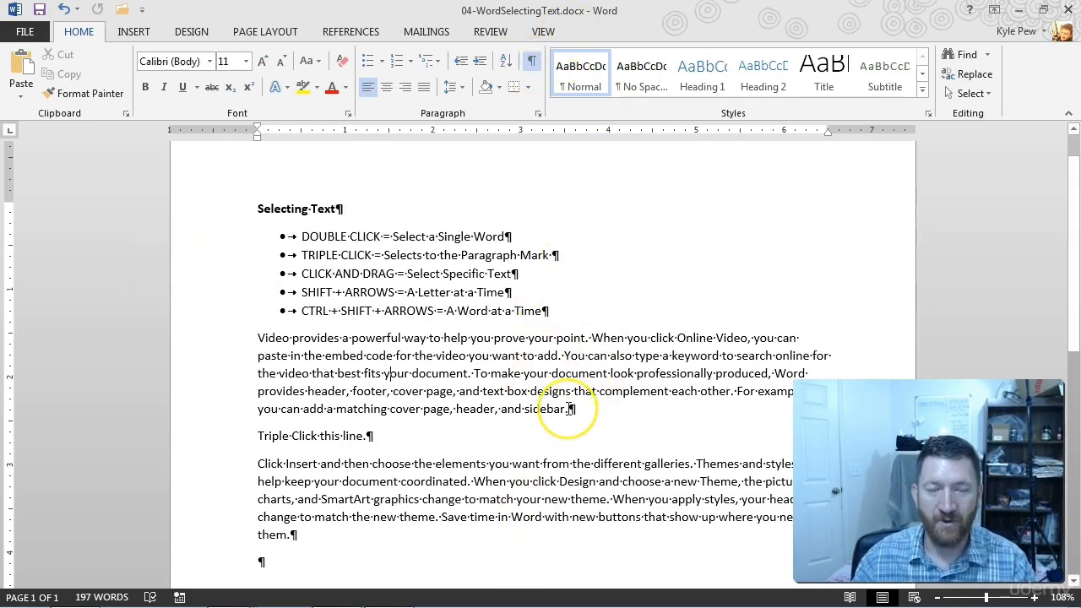
pyautogui.tripleClick(439, 377)
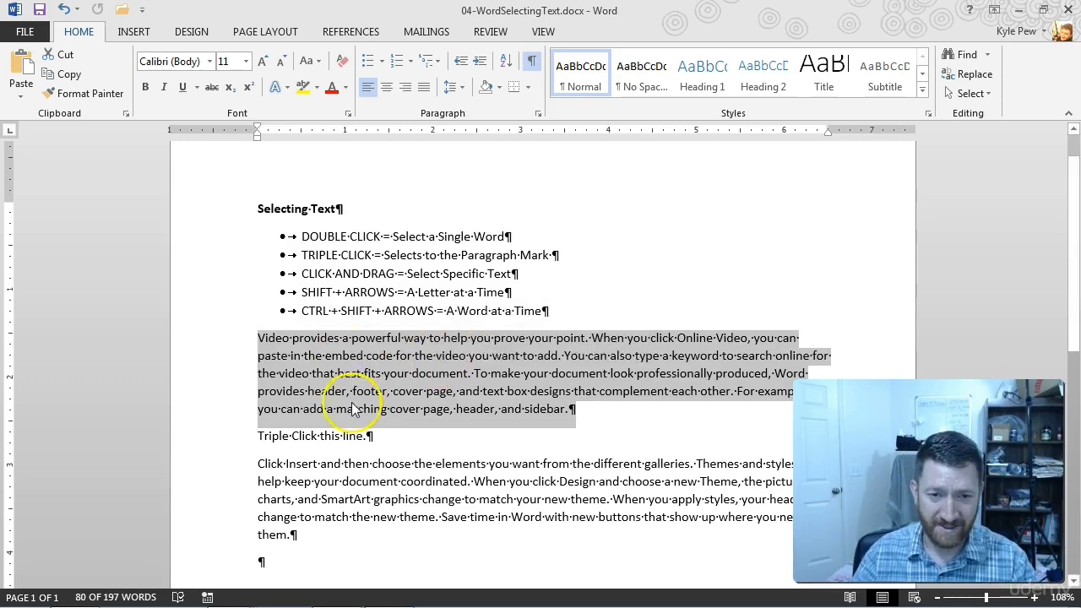
pyautogui.click(423, 354)
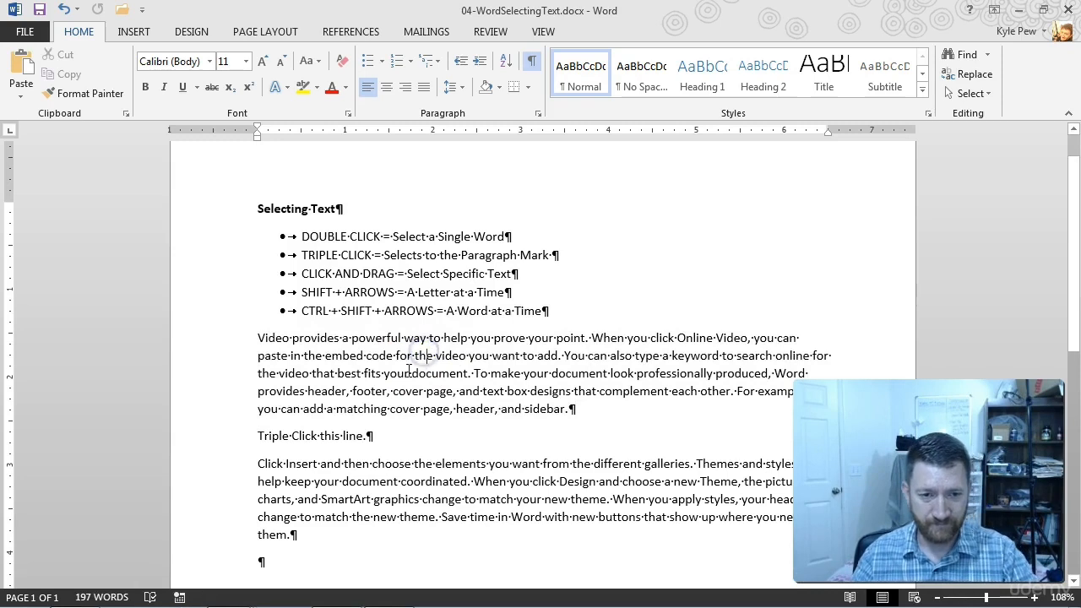
# Step: Select the whole line "Triple Click this line." through its paragraph mark and clear the selection
pyautogui.tripleClick(312, 437)
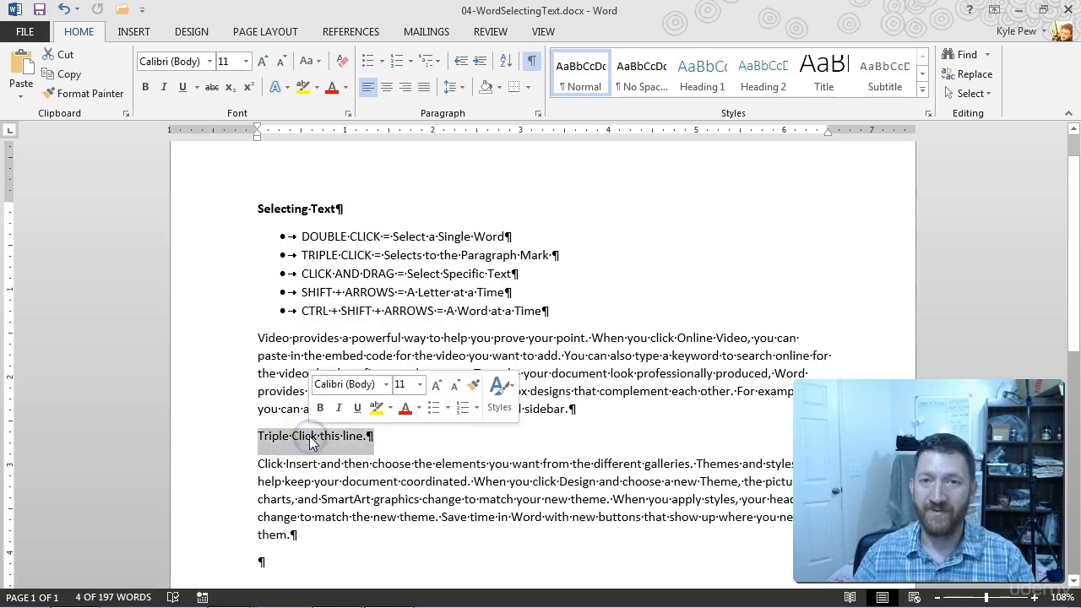
pyautogui.scroll(1, 309, 436)
pyautogui.moveTo(258, 479); pyautogui.dragTo(369, 483)
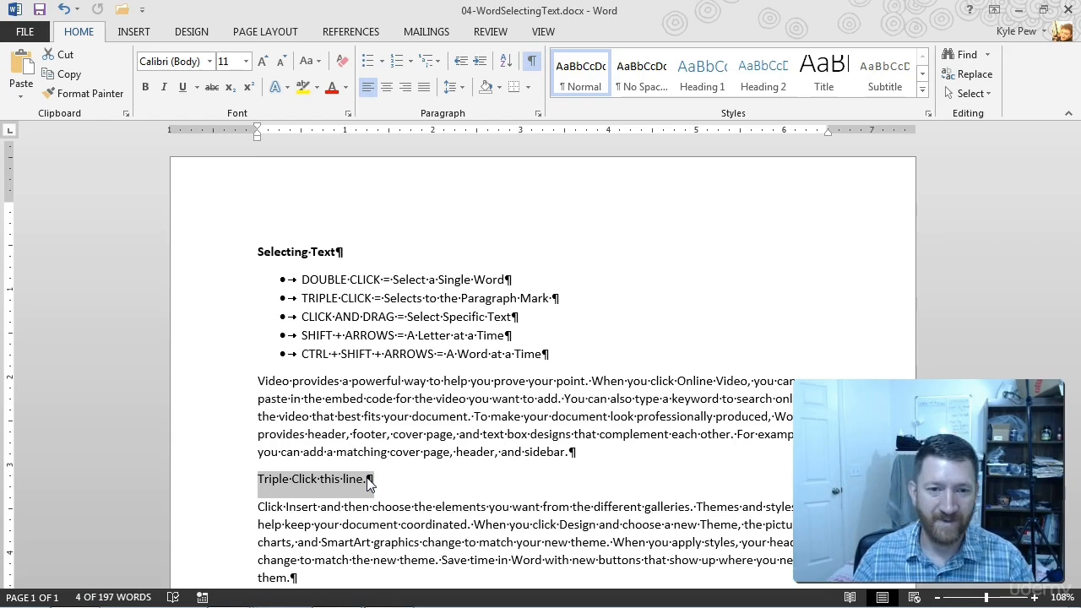
pyautogui.click(418, 415)
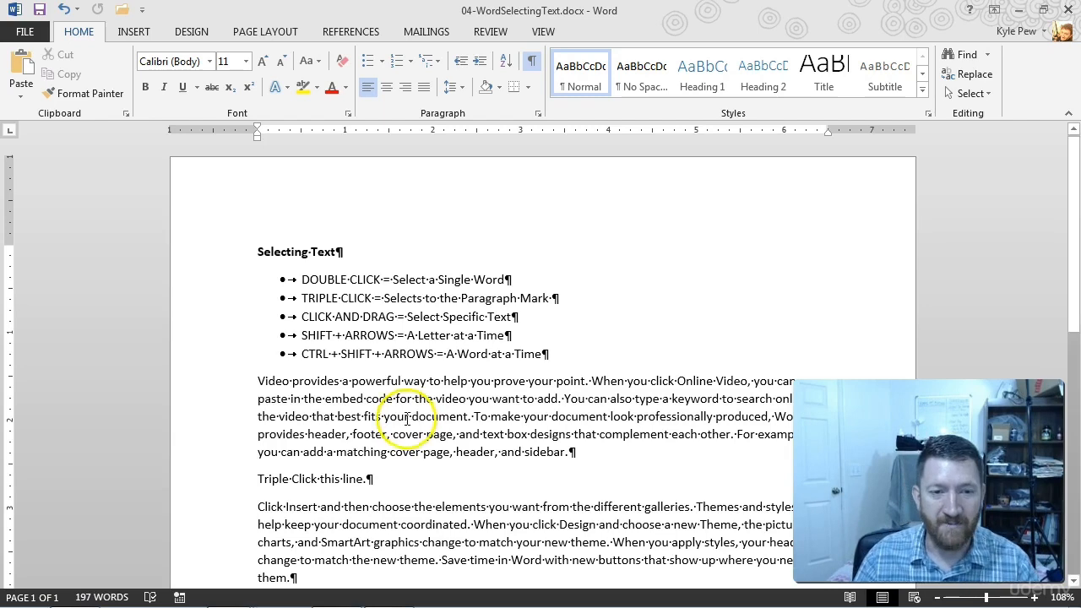
# Step: Select the sentence "Video provides a powerful way to help you prove your point.", then separately the phrase "To make your document look professionally produced"
pyautogui.click(259, 382)
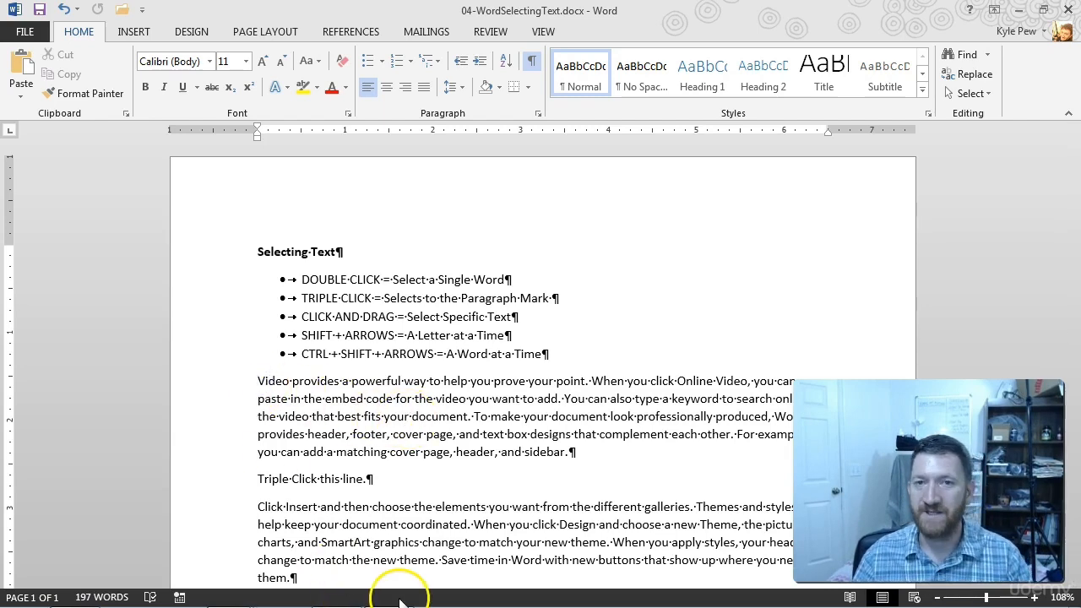
pyautogui.click(256, 381)
pyautogui.moveTo(256, 381); pyautogui.dragTo(586, 385)
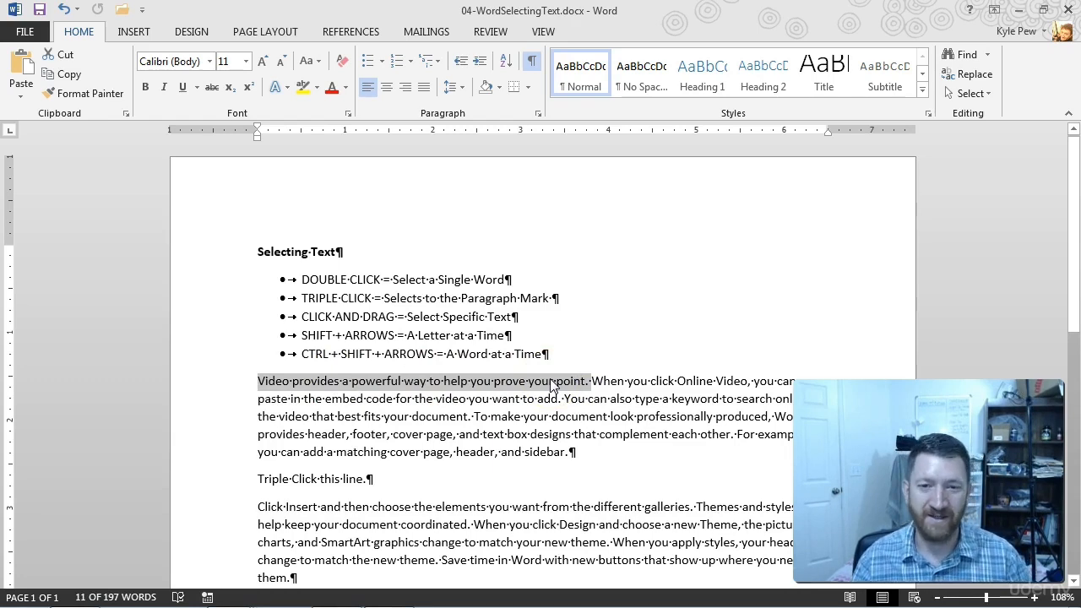
pyautogui.click(475, 417)
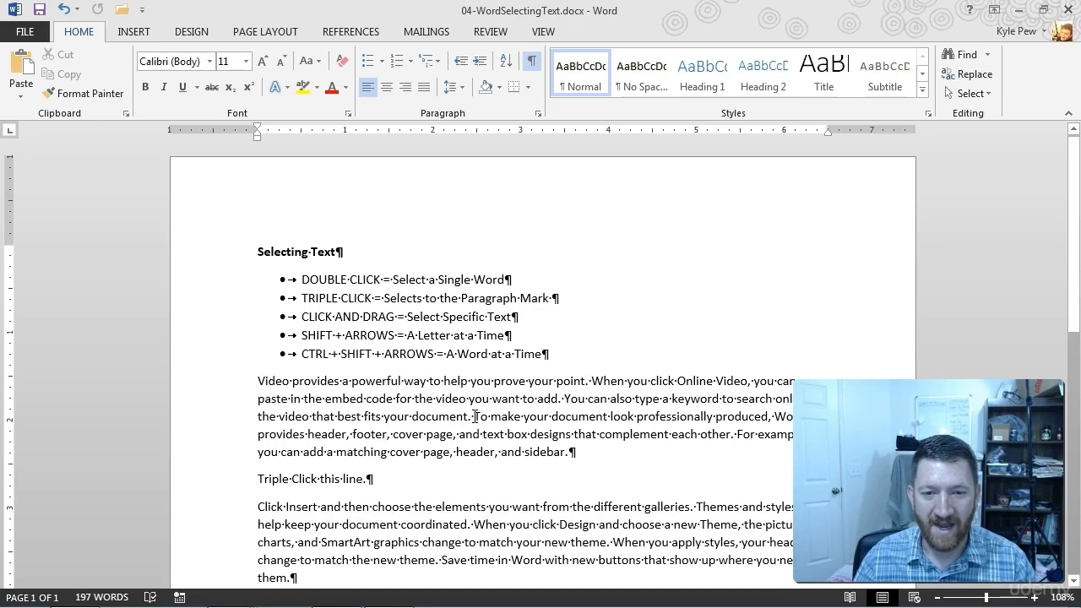
pyautogui.moveTo(474, 416); pyautogui.dragTo(727, 415)
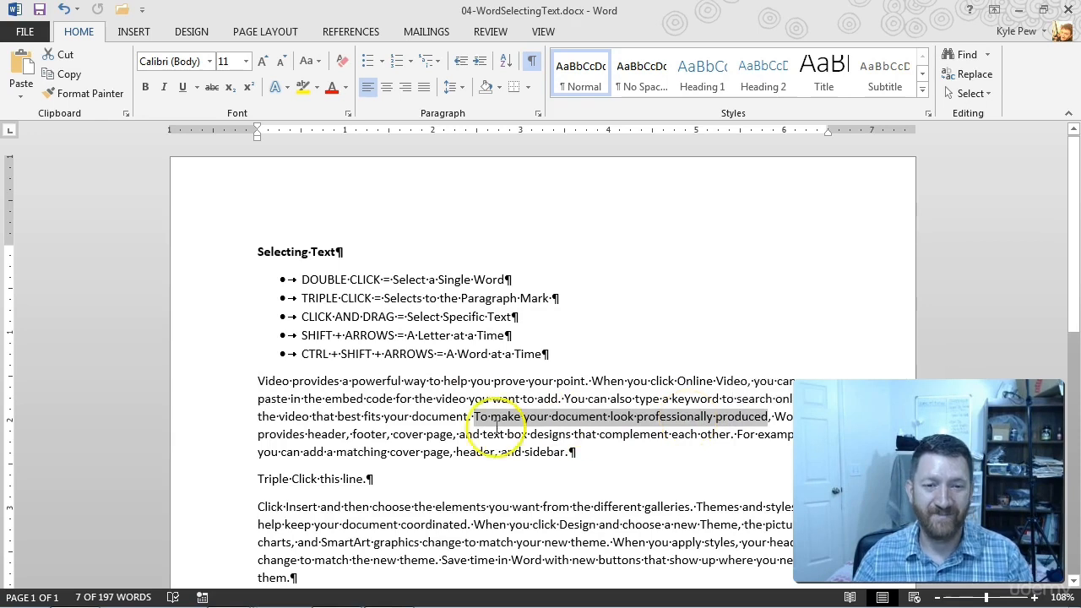
pyautogui.click(452, 424)
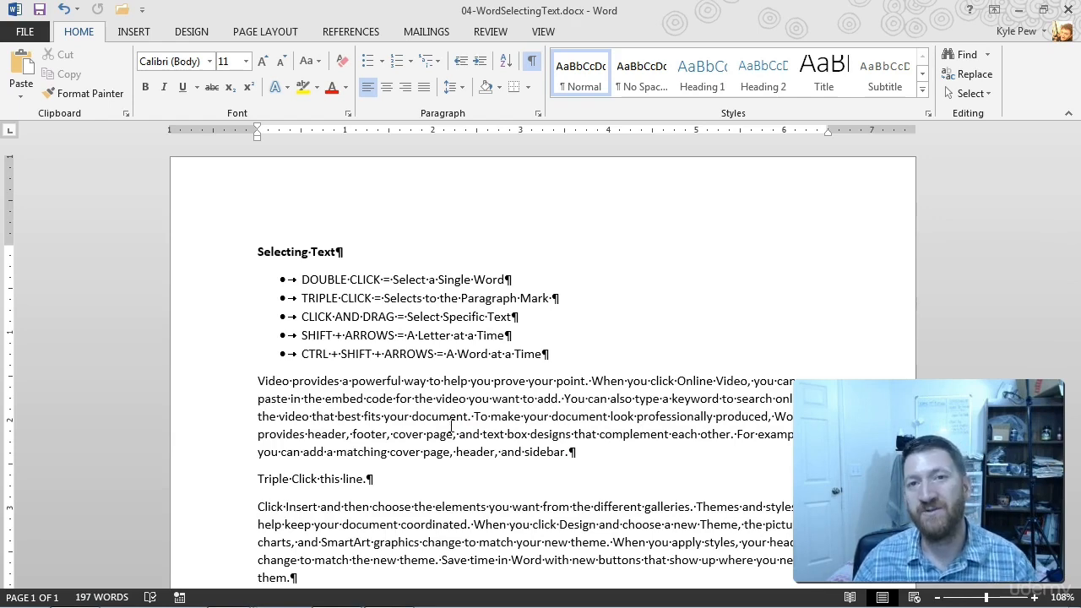
# Step: Select the non-adjacent words "powerful", "professionally", "elements", "styles" and "theme" together across the two body paragraphs
pyautogui.doubleClick(383, 382)
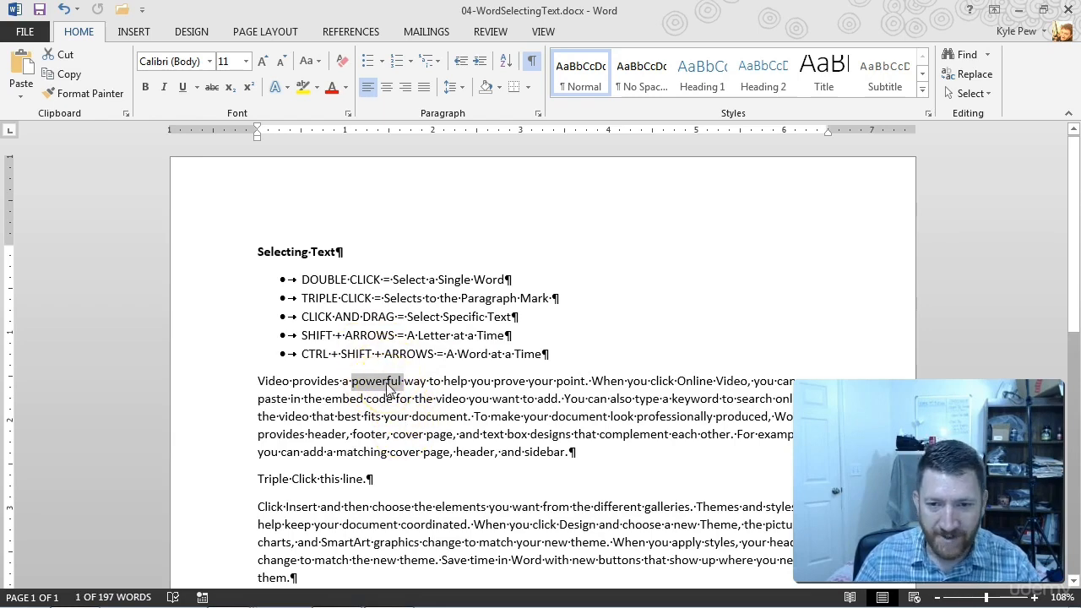
pyautogui.keyDown('ctrl'); pyautogui.doubleClick(675, 417); pyautogui.keyUp('ctrl')
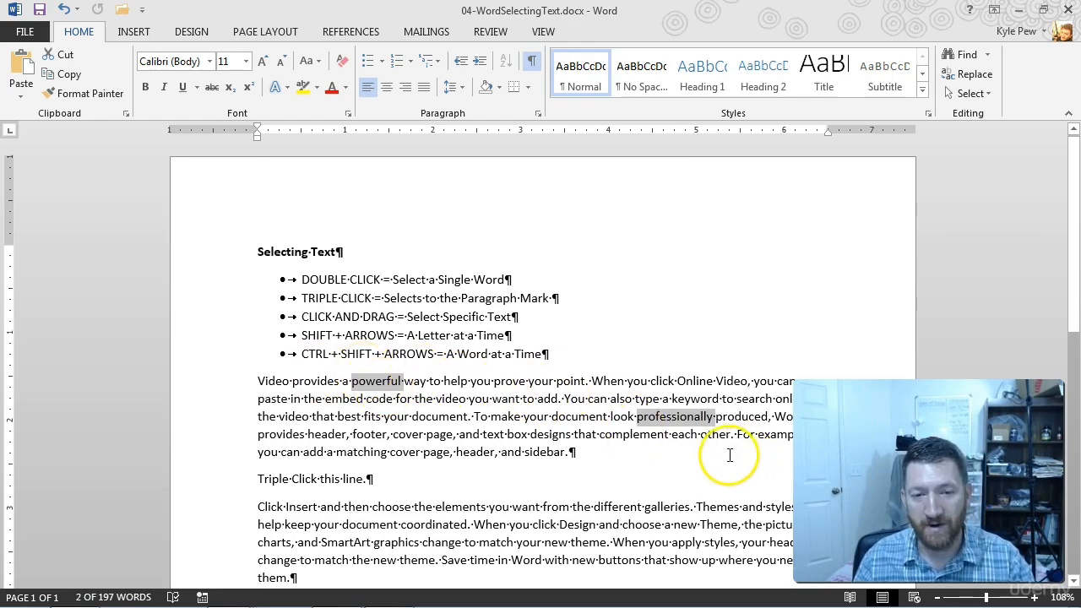
pyautogui.keyDown('ctrl'); pyautogui.doubleClick(450, 507); pyautogui.keyUp('ctrl')
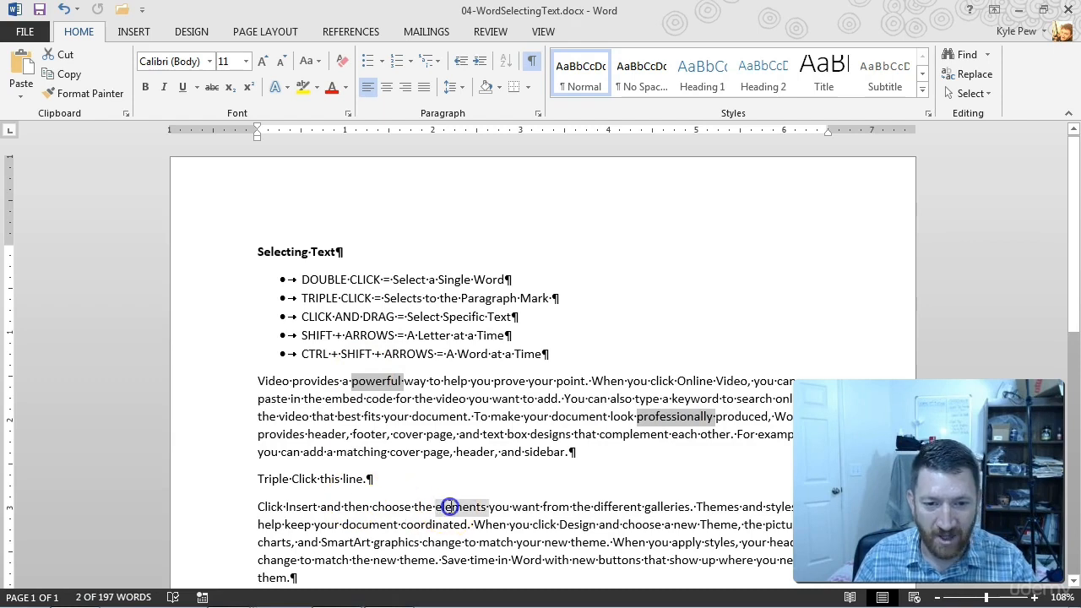
pyautogui.keyDown('ctrl'); pyautogui.doubleClick(714, 543); pyautogui.keyUp('ctrl')
pyautogui.keyDown('ctrl'); pyautogui.doubleClick(412, 558); pyautogui.keyUp('ctrl')
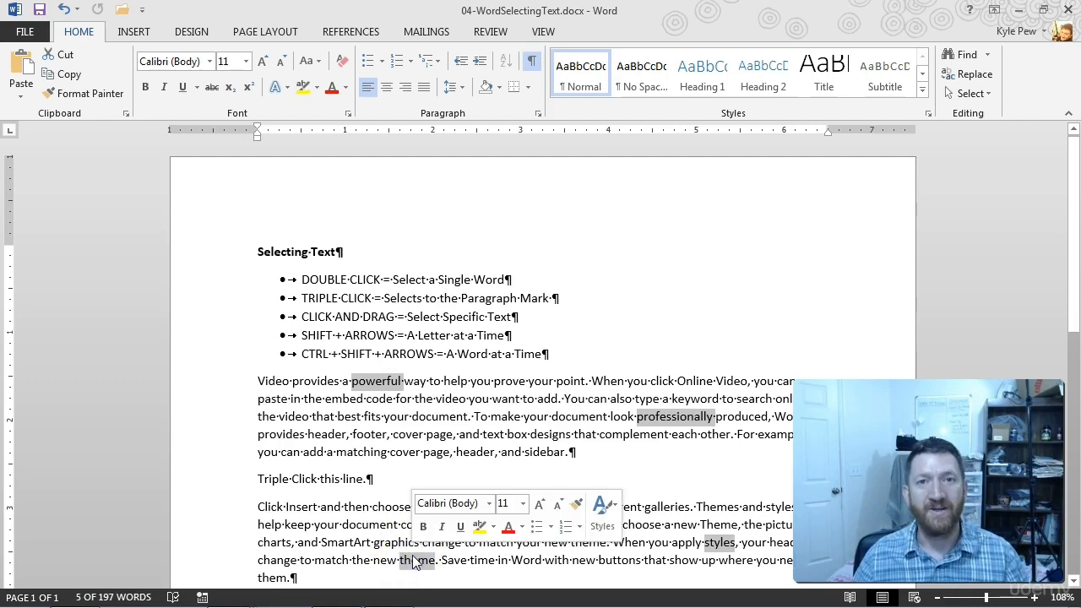